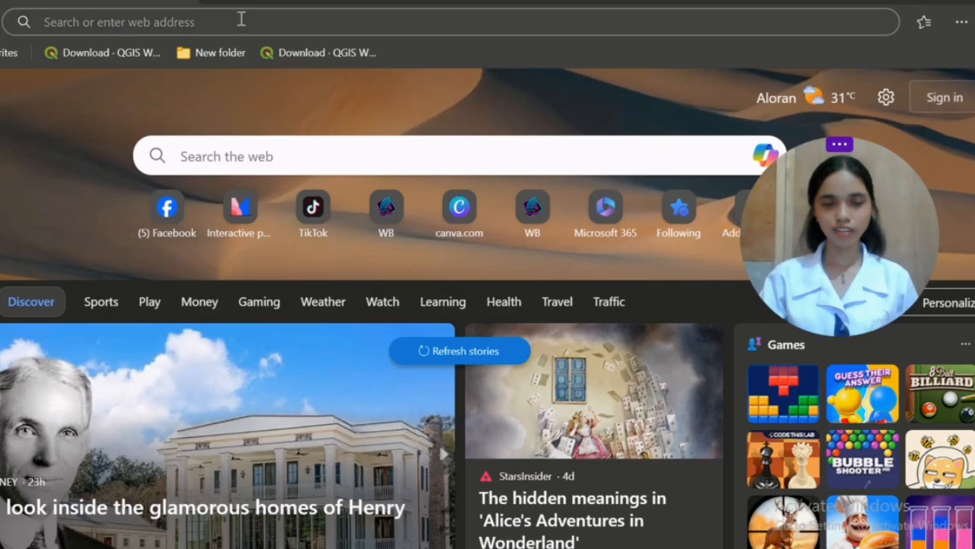
Open the website mentimeter.com
click(241, 19)
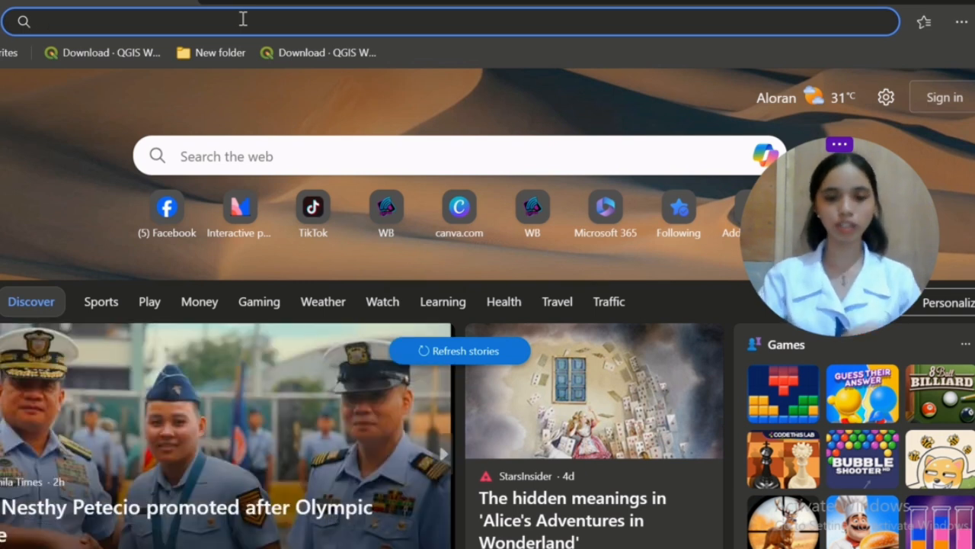
text(mentimet)
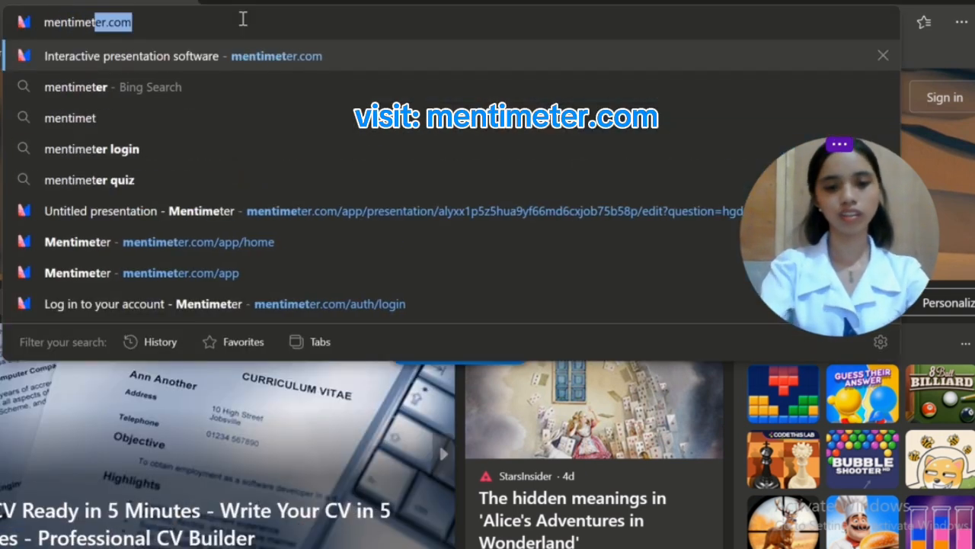
text(er.com)
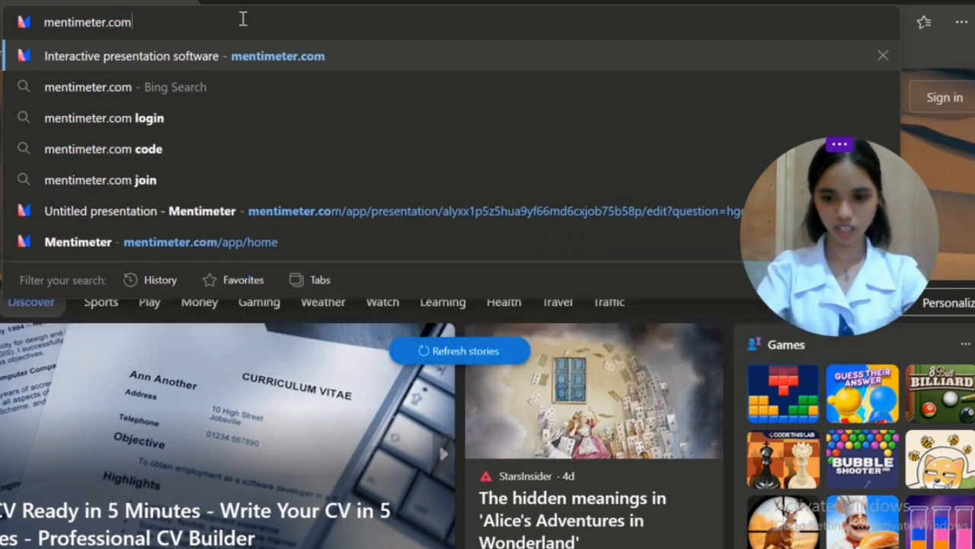
key(Return)
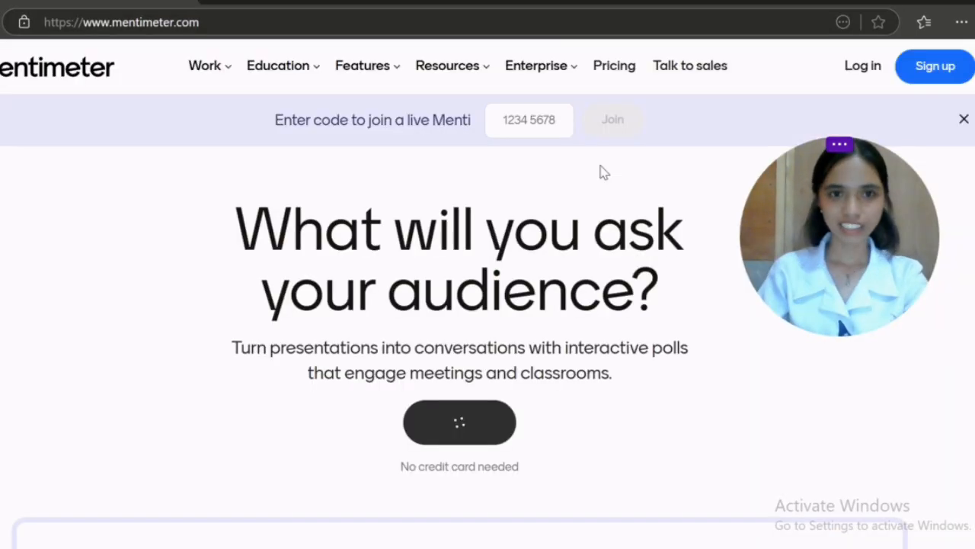
drag(877, 282, 810, 399)
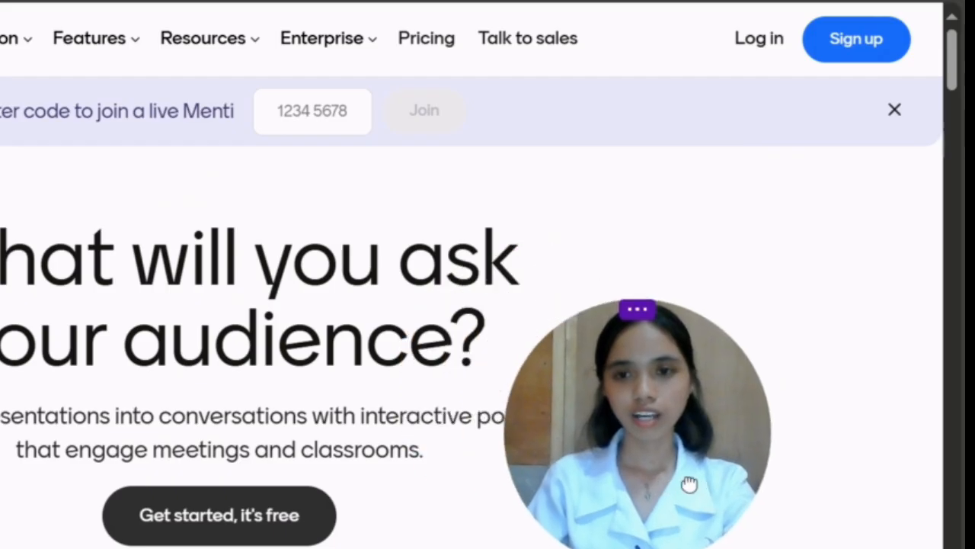
drag(689, 484, 763, 494)
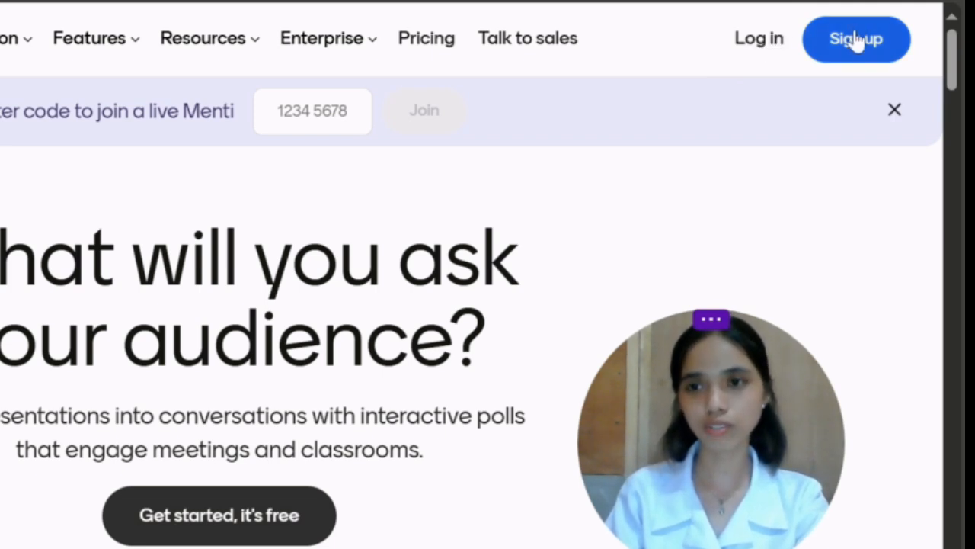
Go to the Mentimeter login page and fill in the work email from the saved Gmail account
click(762, 43)
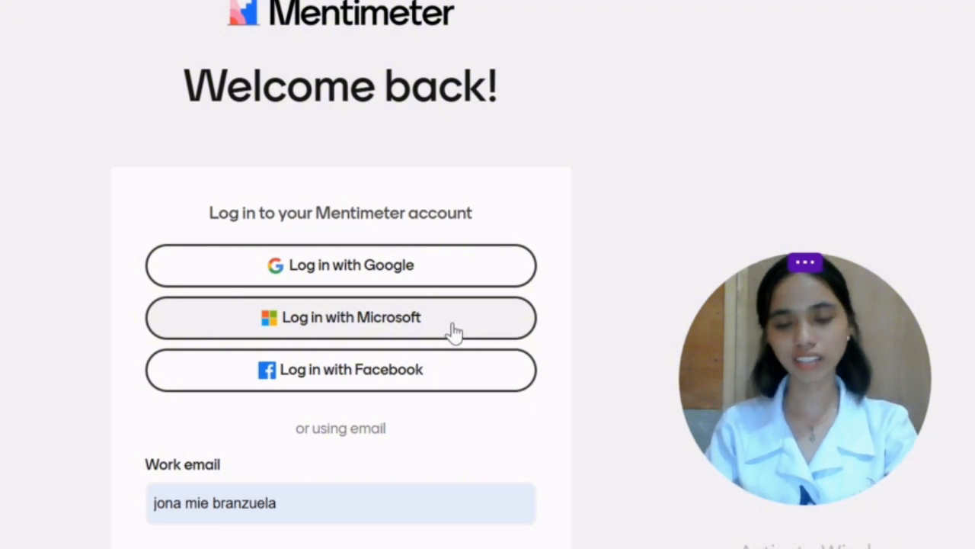
scroll(396, 317, down, 2)
click(320, 379)
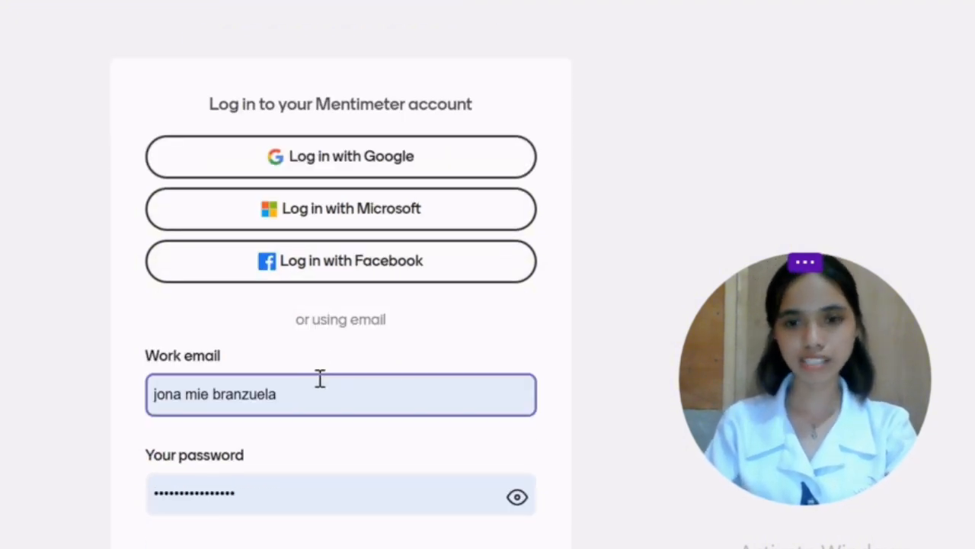
click(317, 385)
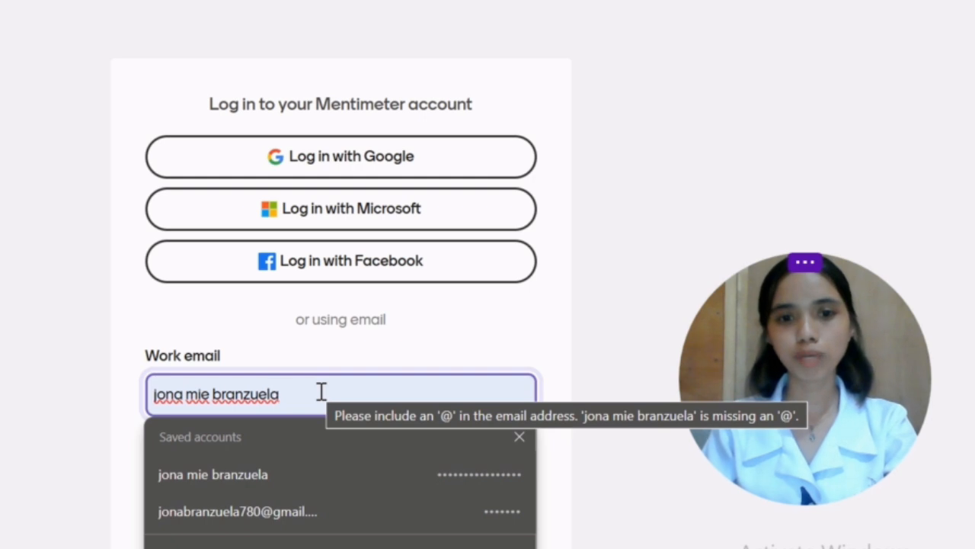
click(325, 511)
Replace the filled-in password with the account password and log in to Mentimeter
click(320, 480)
key(BackSpace)
key(BackSpace)
key(BackSpace)
key(BackSpace)
key(BackSpace)
key(BackSpace)
text(•••••••)
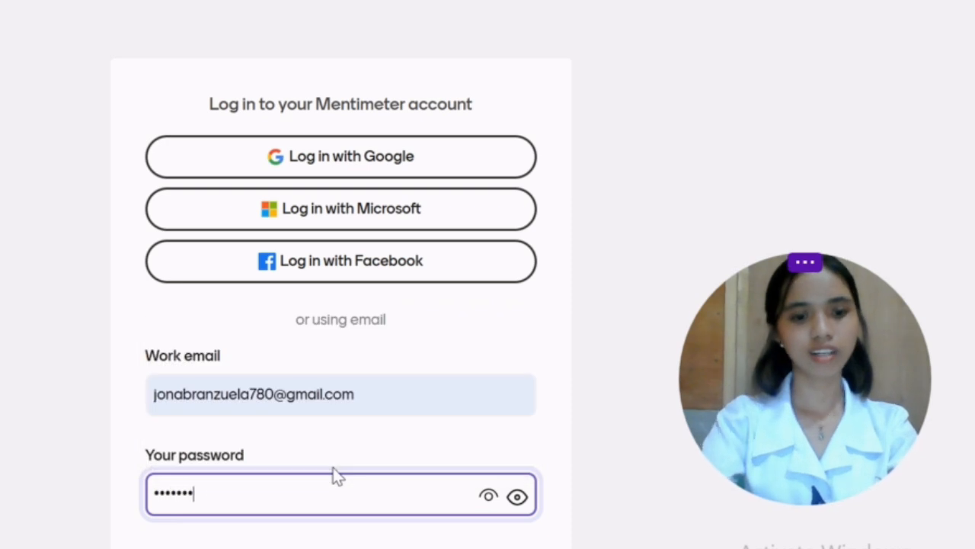
key(Return)
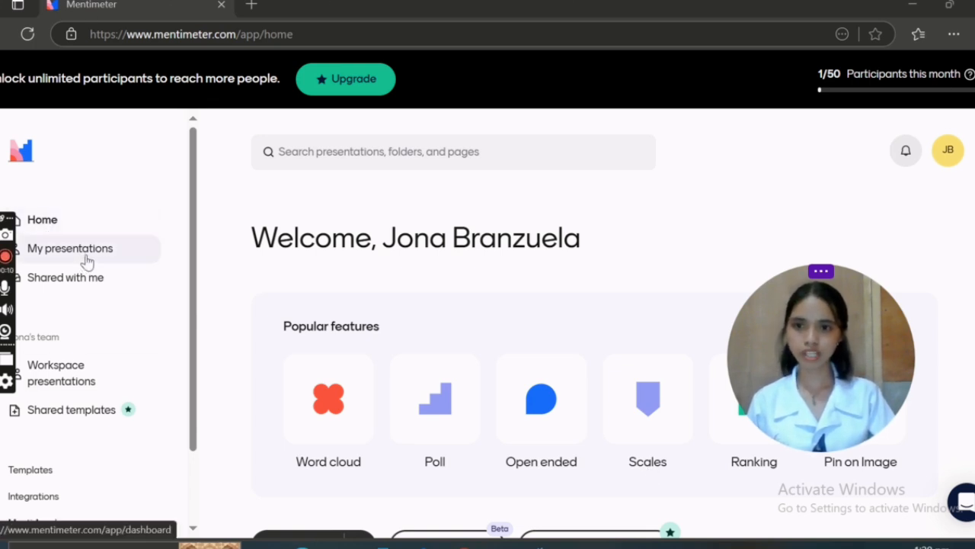
Create a new Menti presentation from the home page and start it from scratch
scroll(86, 261, down, 1)
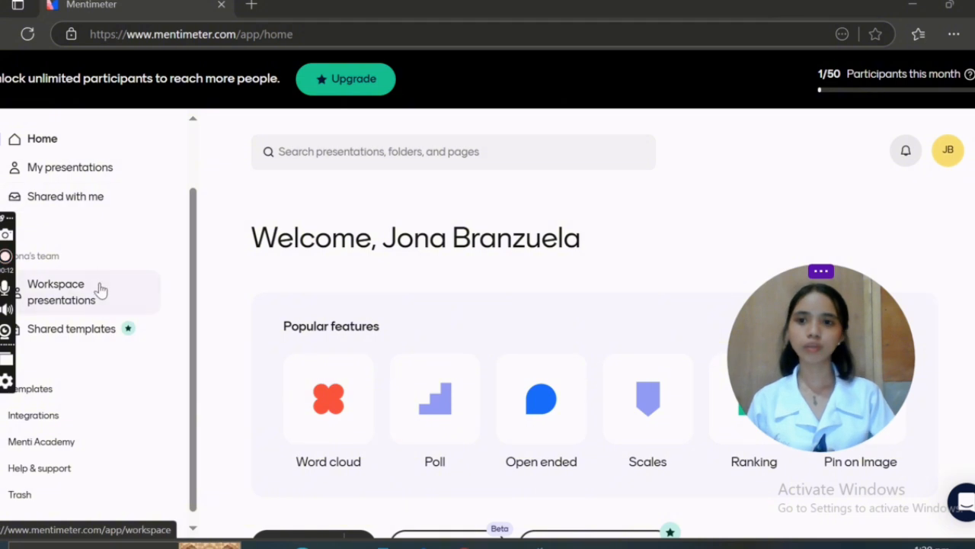
scroll(101, 308, down, 1)
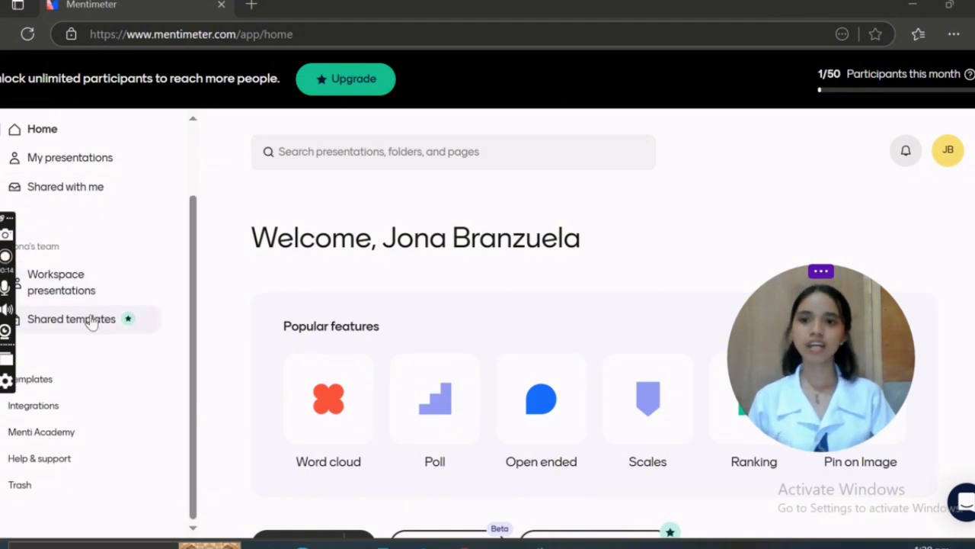
scroll(311, 305, down, 1)
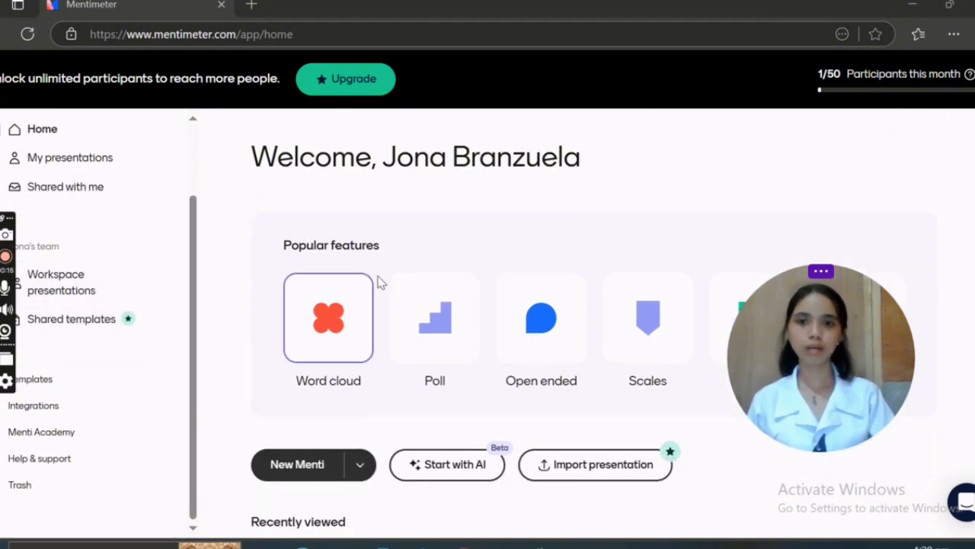
scroll(335, 244, down, 1)
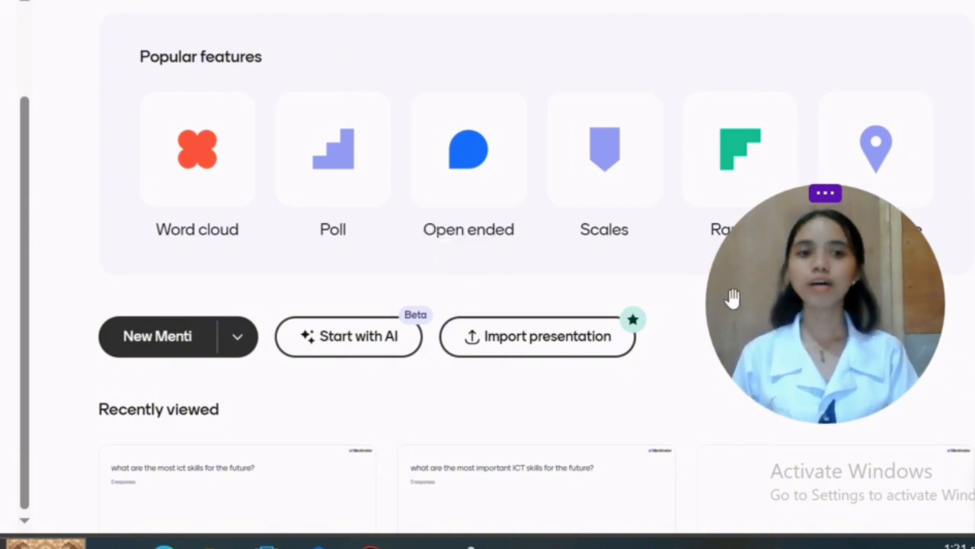
drag(742, 301, 771, 259)
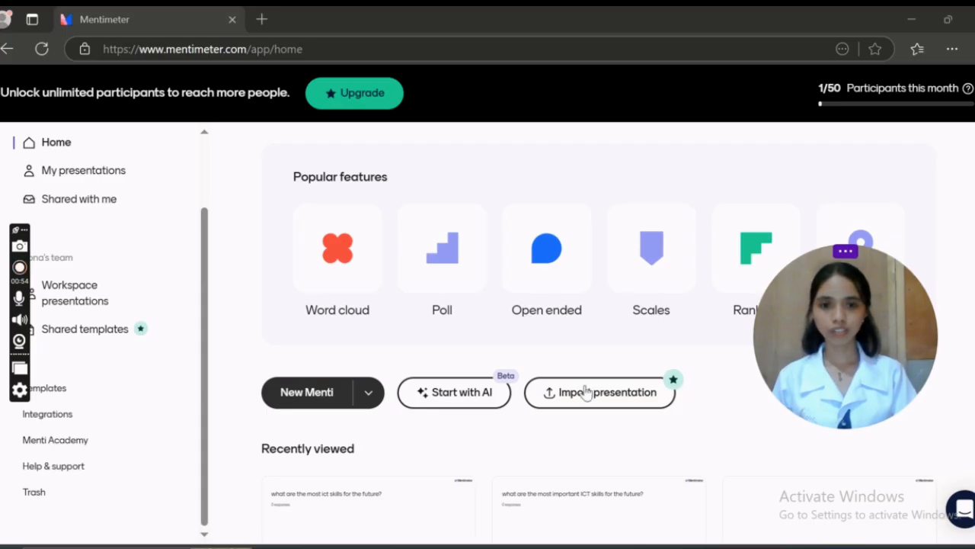
click(331, 393)
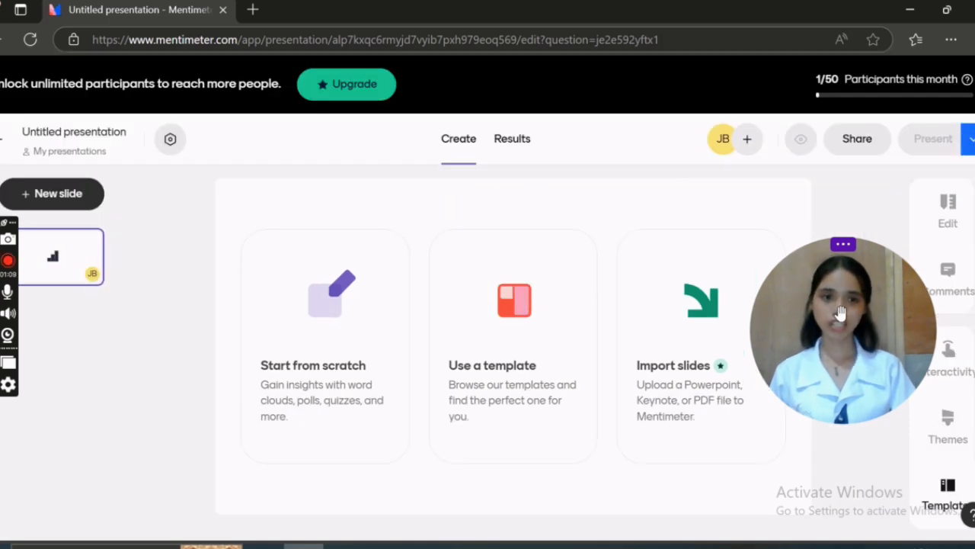
drag(841, 315, 887, 372)
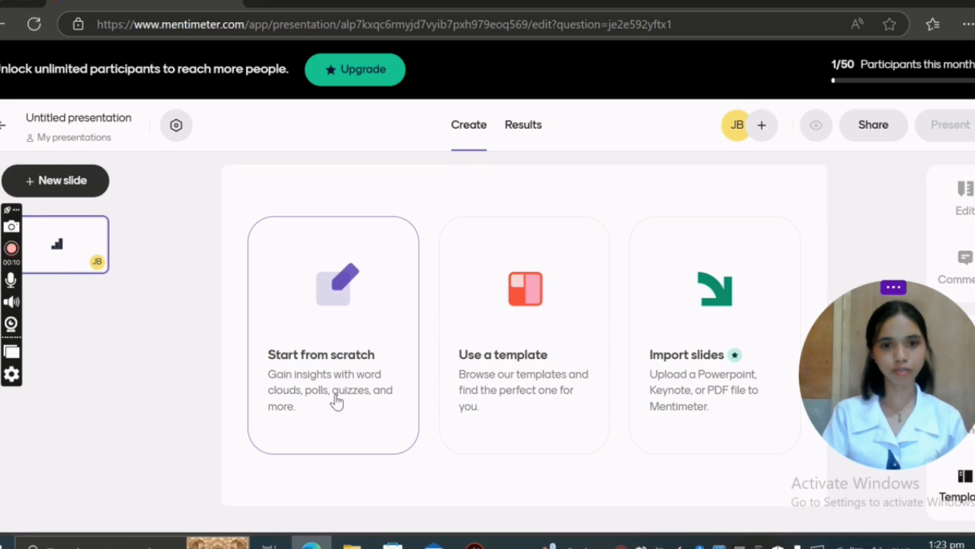
click(329, 418)
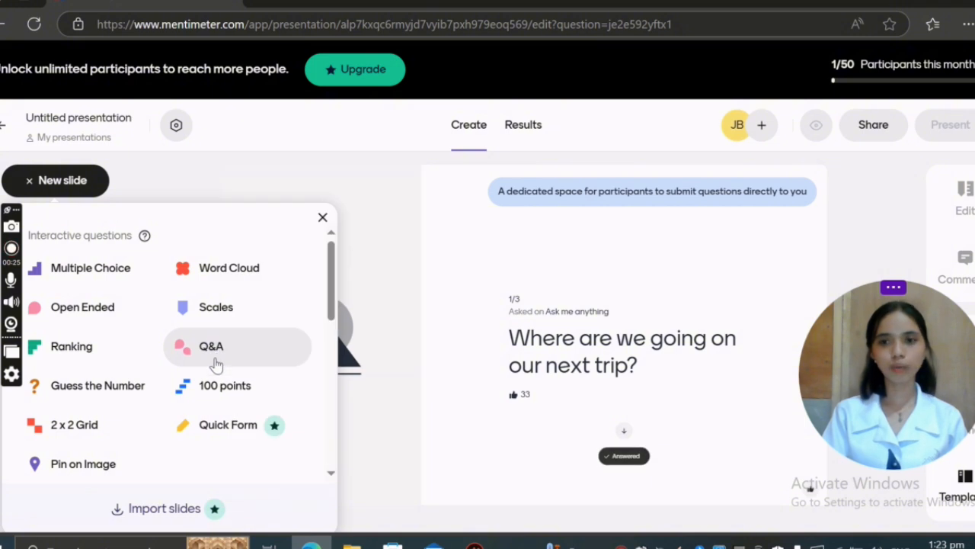
Review the available slide types and add a Word Cloud slide from the interactive questions
scroll(226, 423, down, 2)
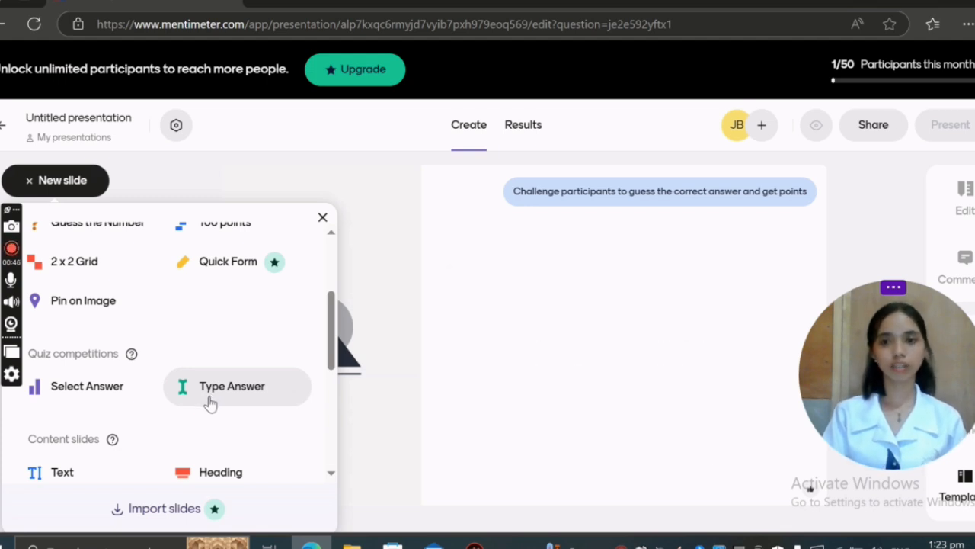
scroll(206, 402, down, 3)
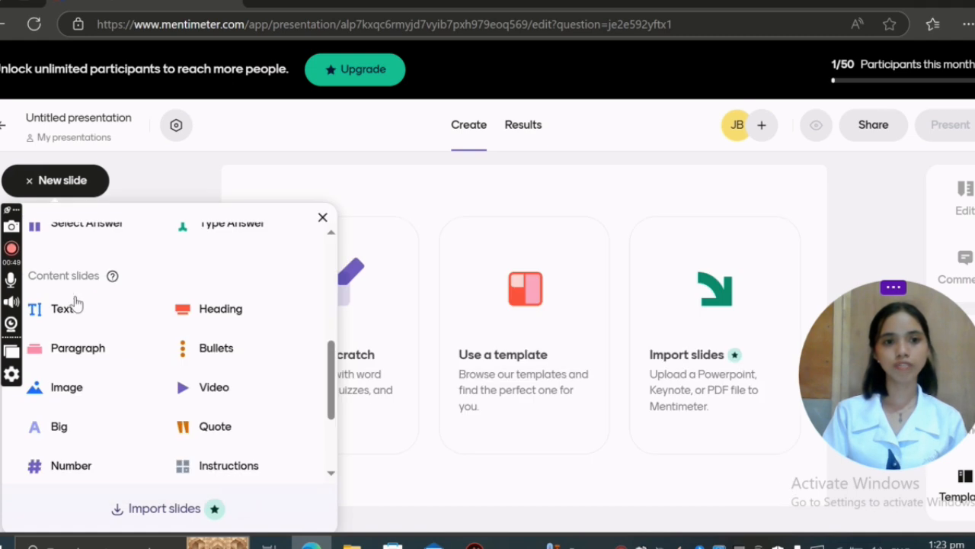
mouse_move(76, 325)
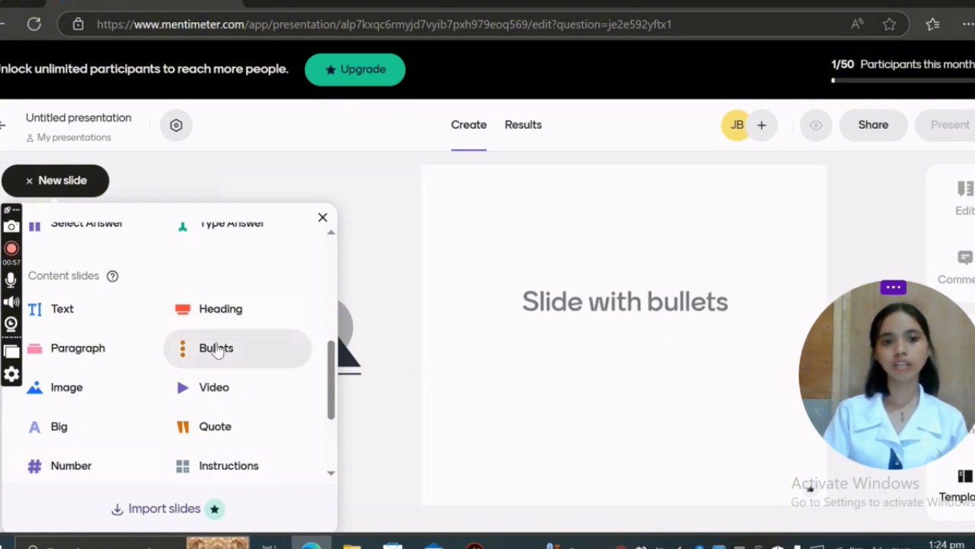
scroll(222, 387, down, 1)
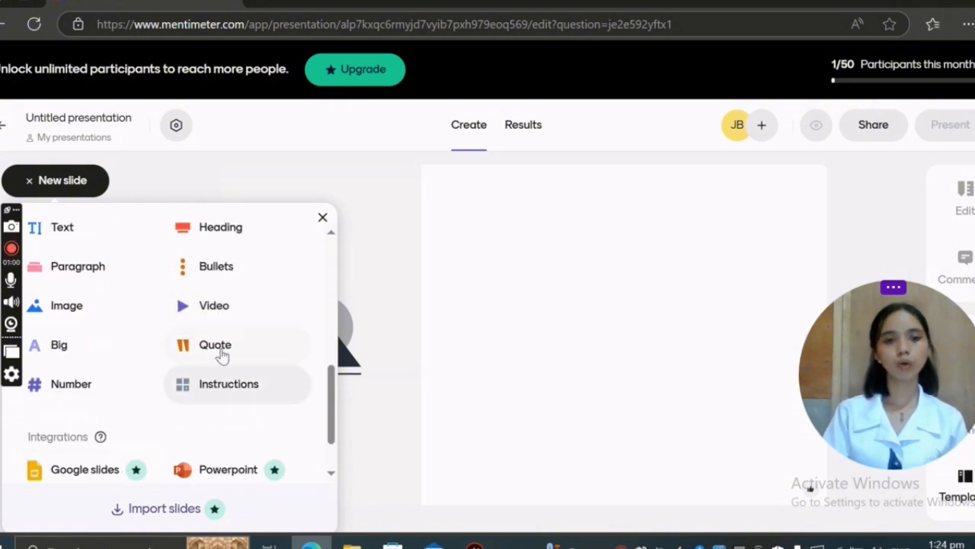
scroll(221, 378, down, 1)
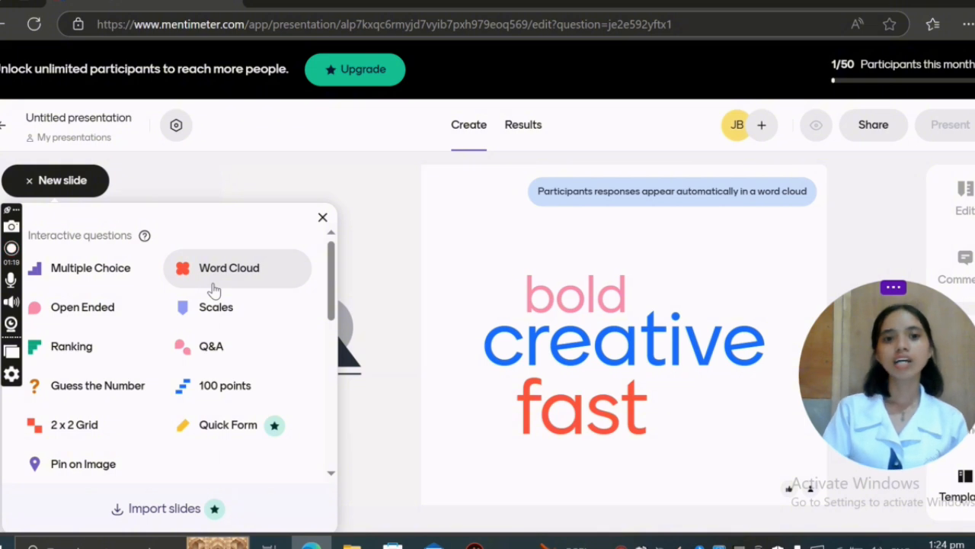
drag(214, 290, 213, 282)
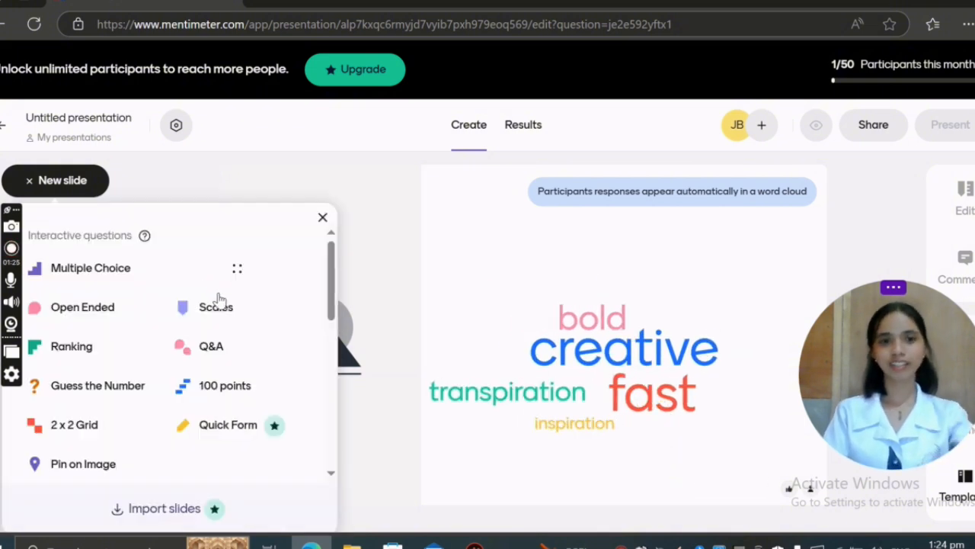
drag(219, 297, 218, 298)
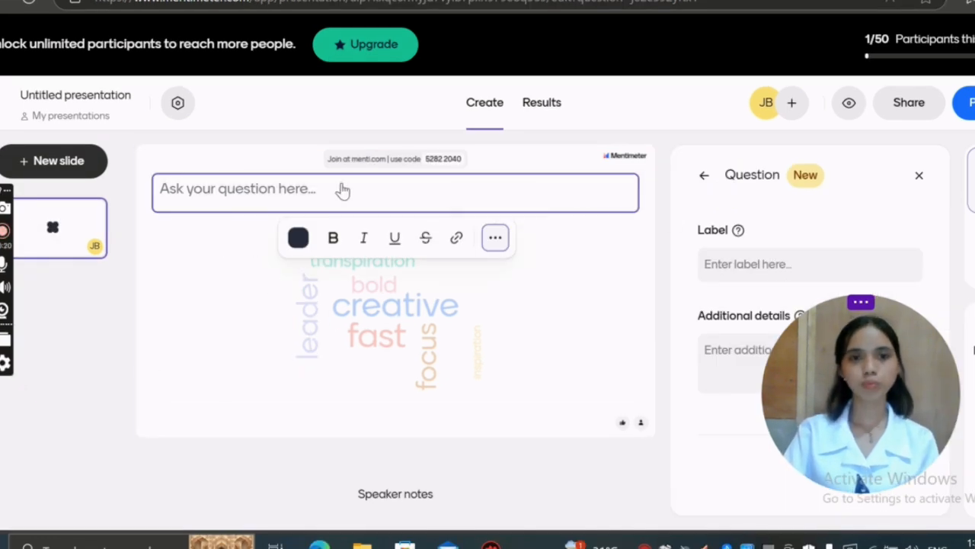
Open the word cloud's settings and switch showing responses live off and on again
click(272, 277)
drag(763, 365, 61, 344)
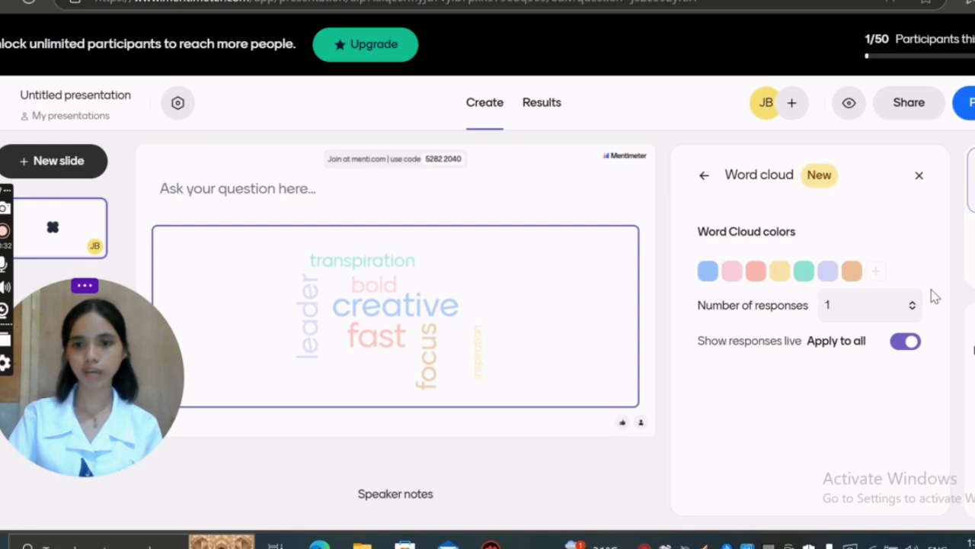
click(901, 345)
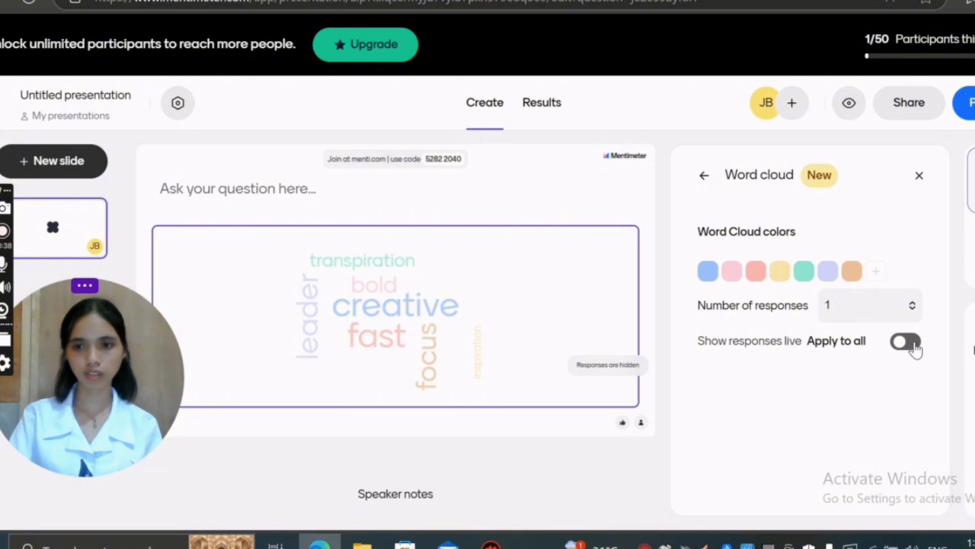
click(905, 344)
drag(89, 381, 940, 441)
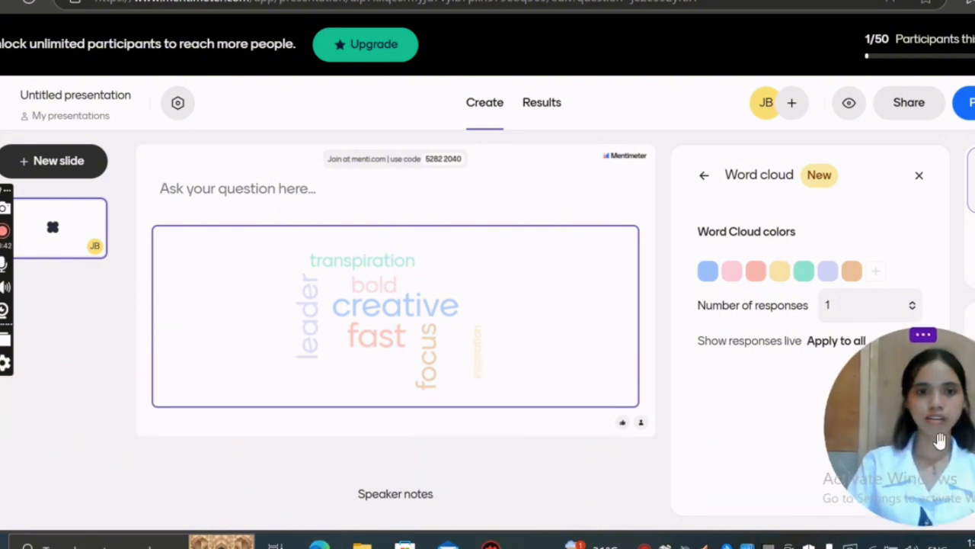
Enter "what are the most important ict skills in the future?" as the word cloud slide's question
click(207, 188)
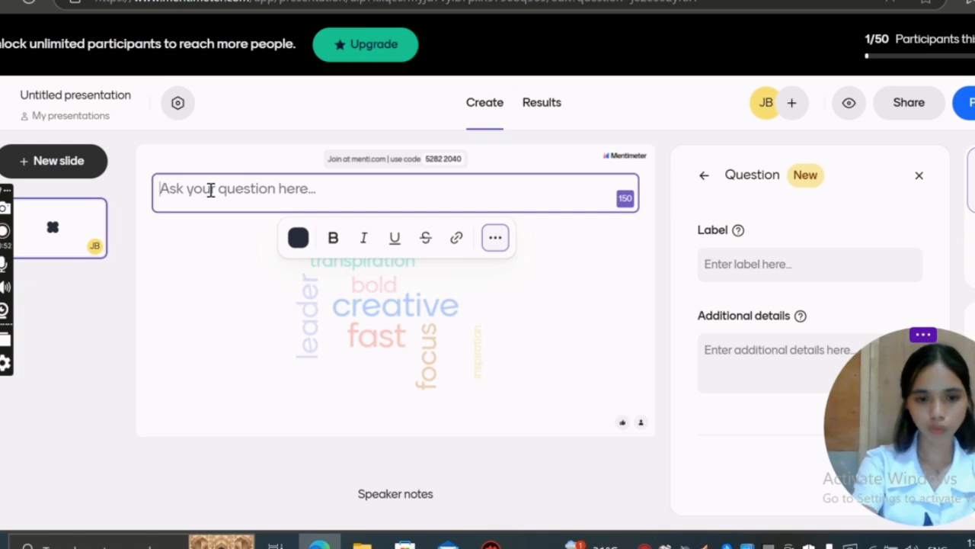
text(wha)
text(t are the most important ict skil)
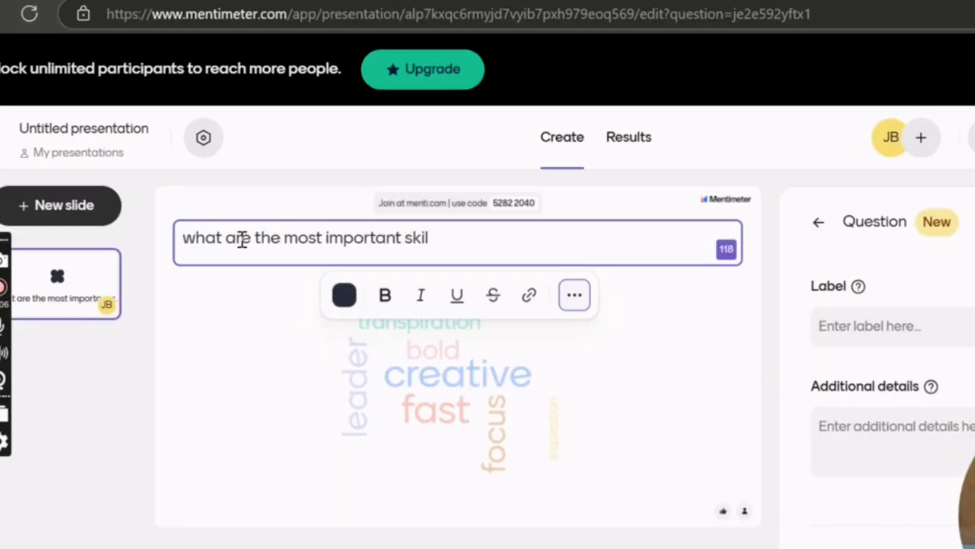
key(BackSpace)
key(BackSpace)
key(BackSpace)
key(BackSpace)
text(ict skills in the future?)
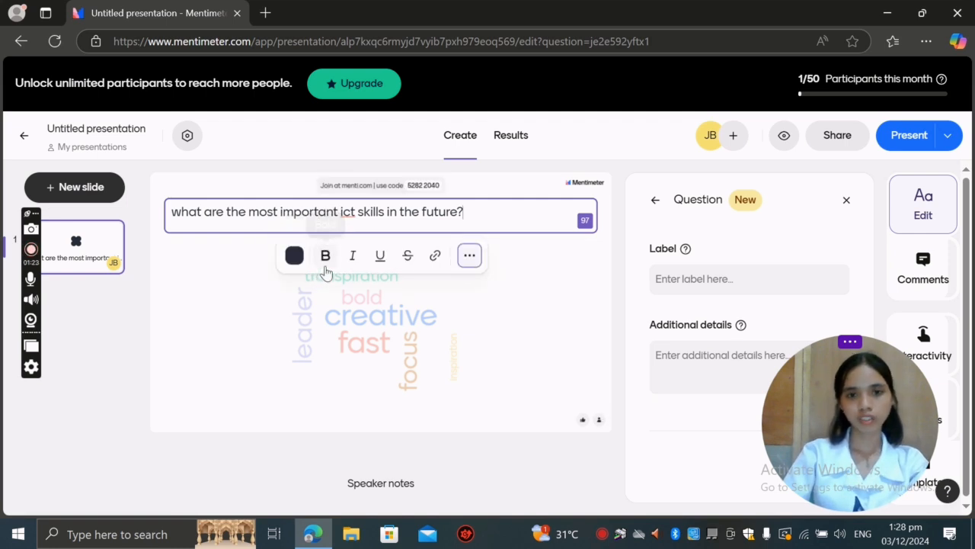
click(716, 279)
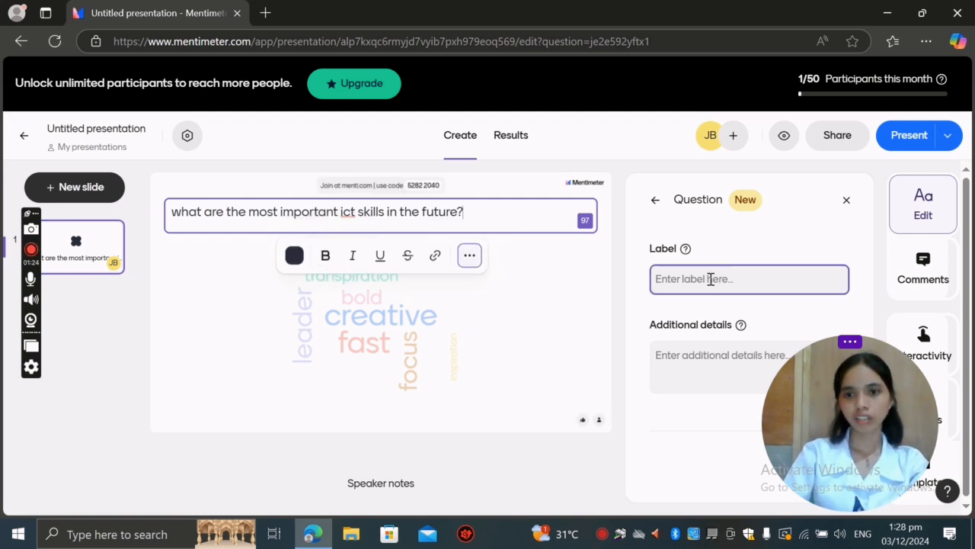
click(707, 347)
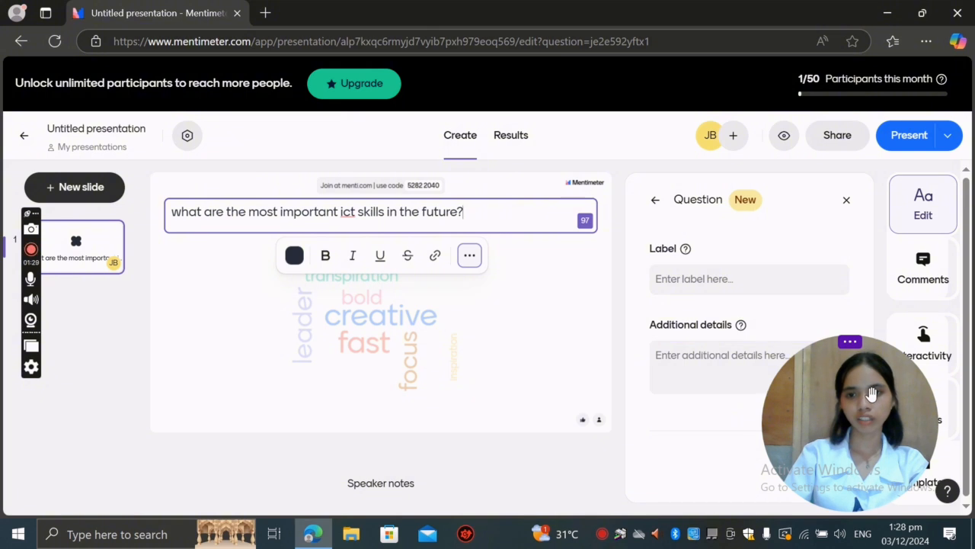
click(502, 377)
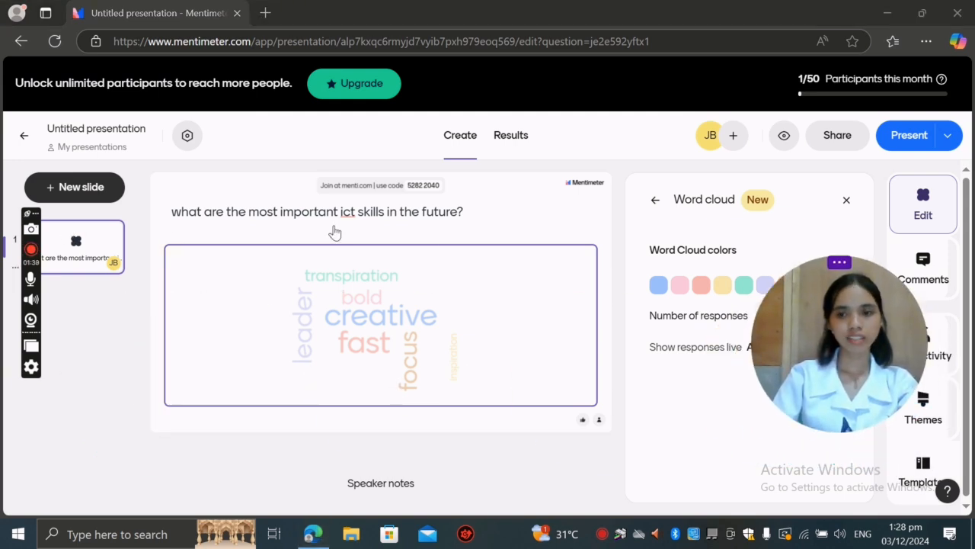
Add a Multiple Choice slide to the presentation as the second slide
click(82, 189)
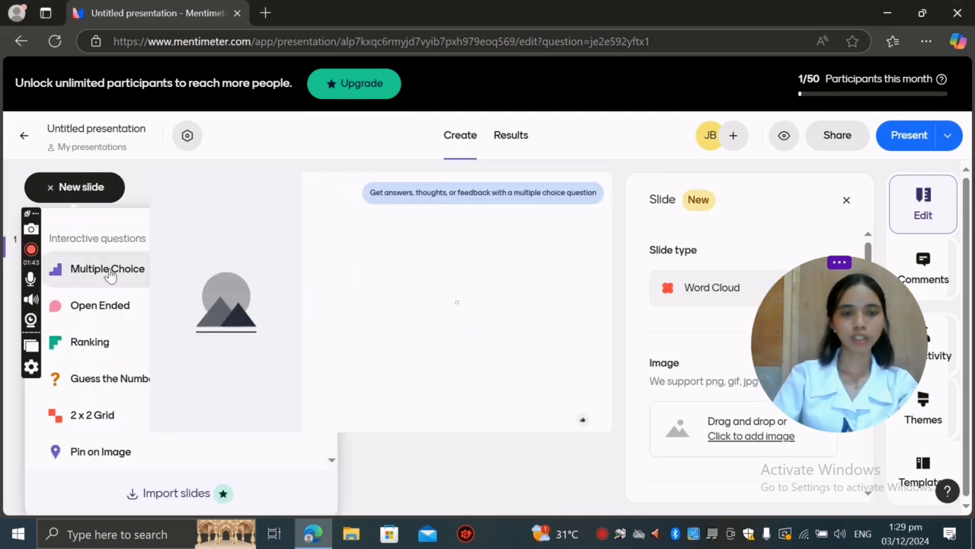
click(109, 271)
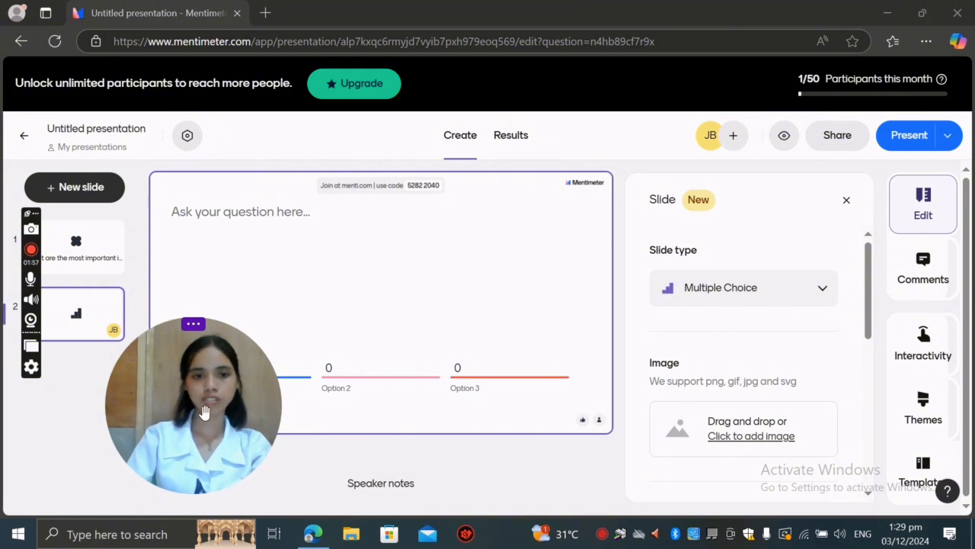
drag(196, 414, 90, 418)
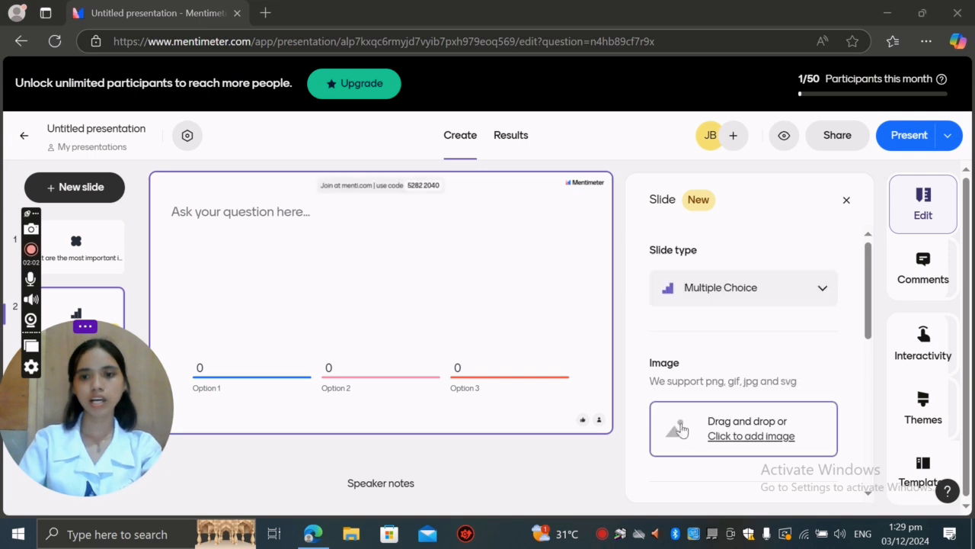
Enter "which of these is not an operating system" as the multiple choice slide's question
click(272, 214)
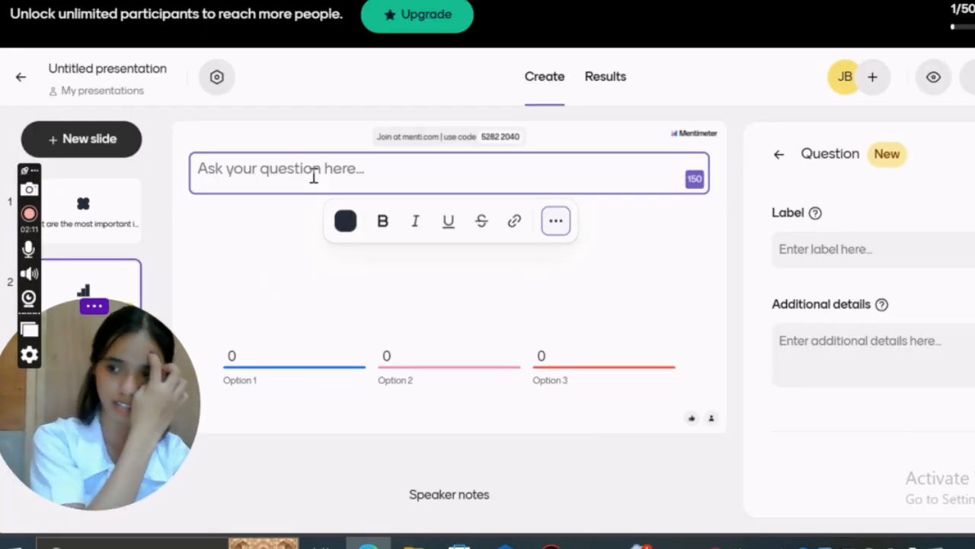
text(which bo)
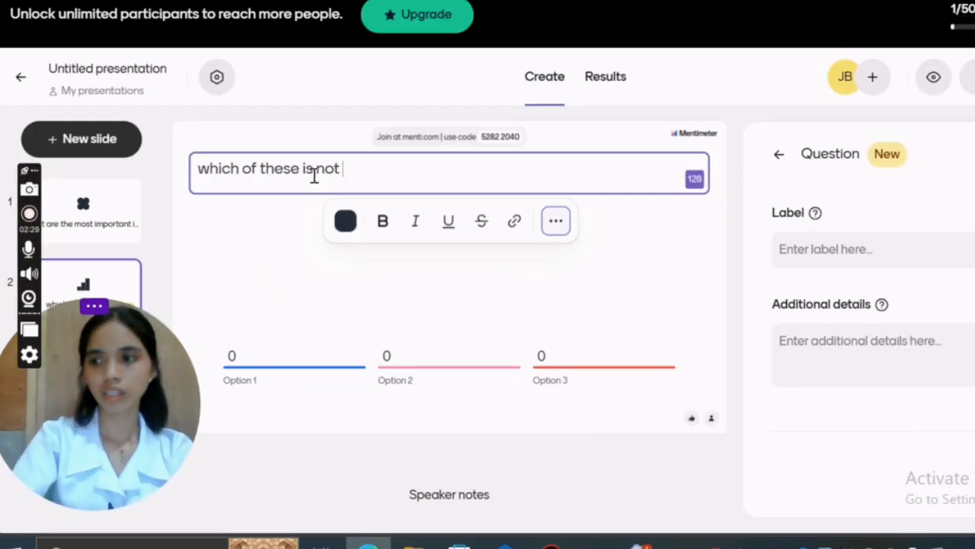
text(m)
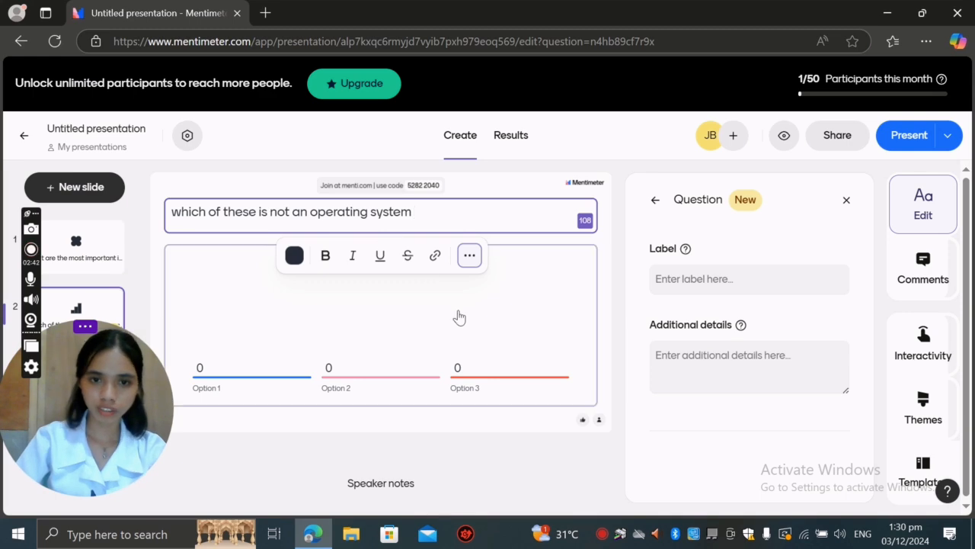
Fill in the multiple choice slide's four answer options as windows, macOS, linux and aodbe
click(252, 332)
scroll(673, 333, down, 1)
click(707, 350)
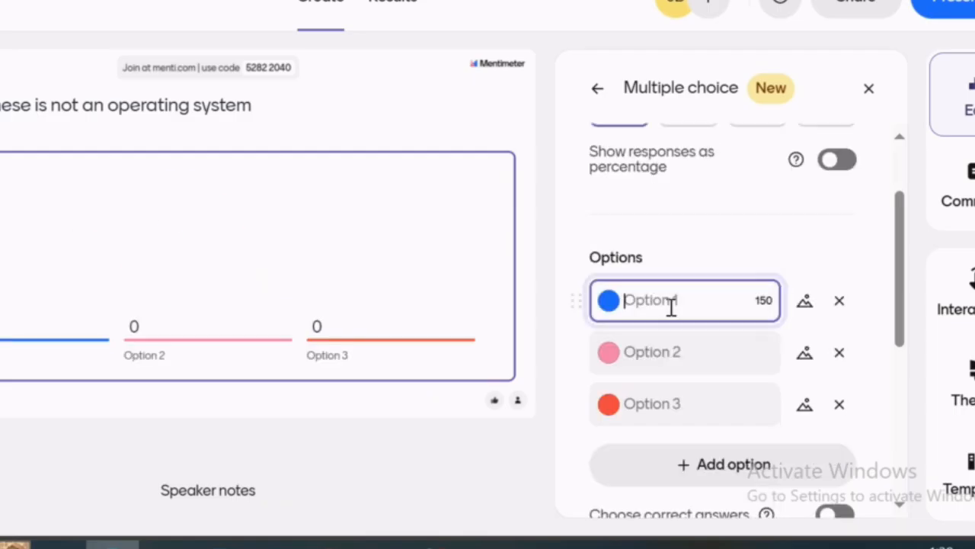
click(705, 343)
text(mocOS)
click(719, 386)
text(linux)
click(681, 458)
text(aodbe)
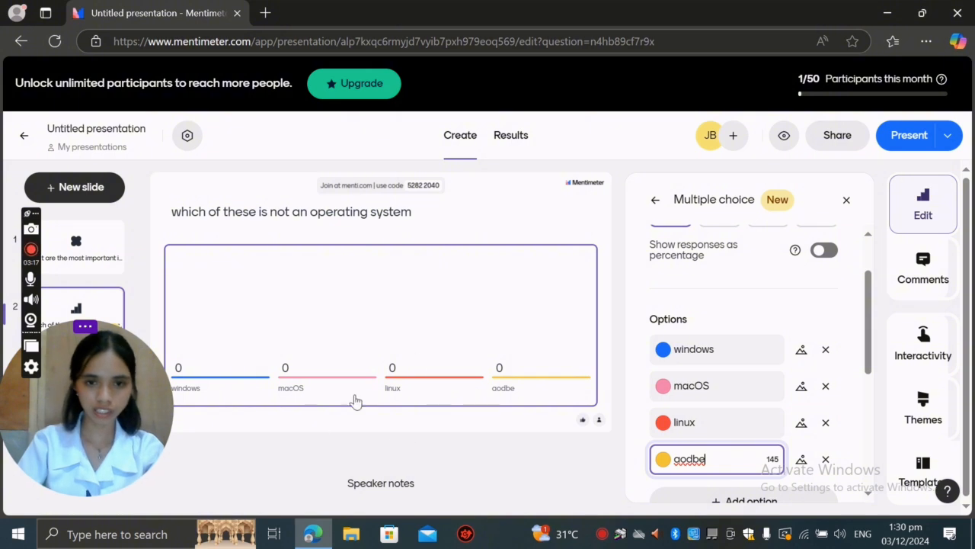
Look through the multiple choice settings, switch on showing responses as percentage, and close the settings
click(666, 352)
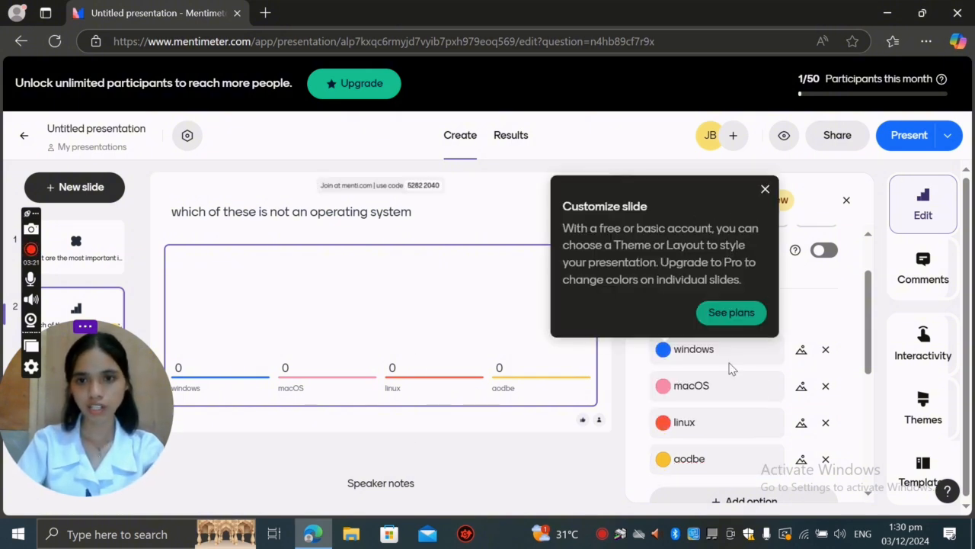
click(743, 336)
scroll(766, 391, down, 3)
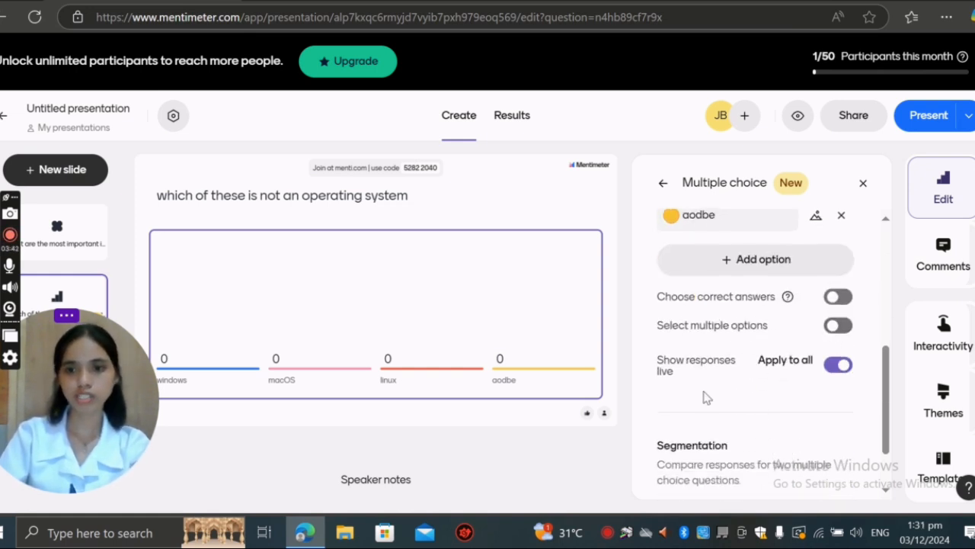
scroll(729, 434, down, 2)
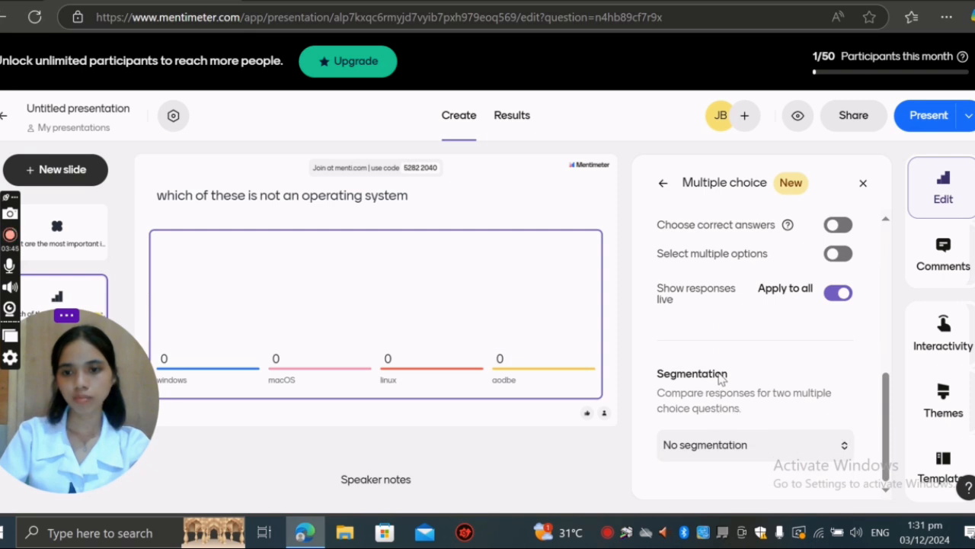
scroll(722, 389, up, 5)
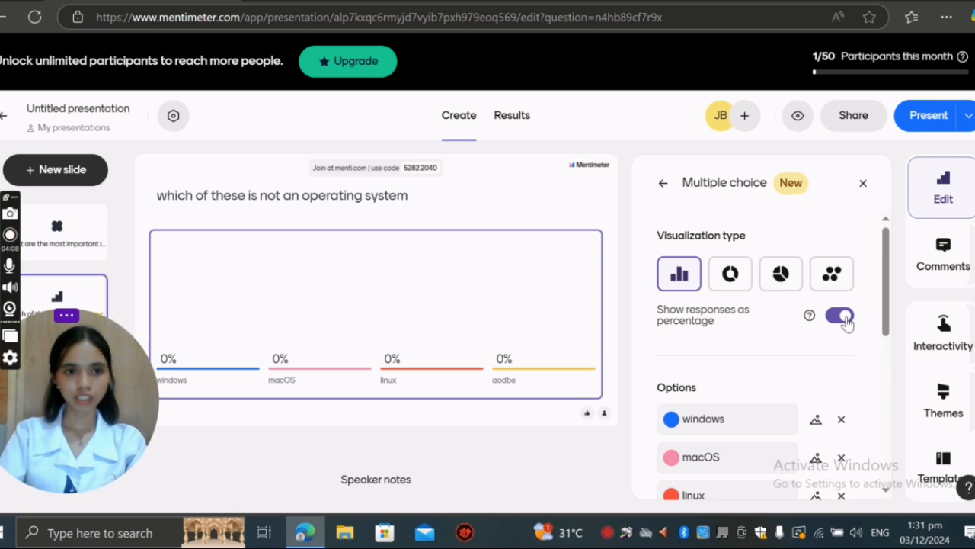
click(866, 186)
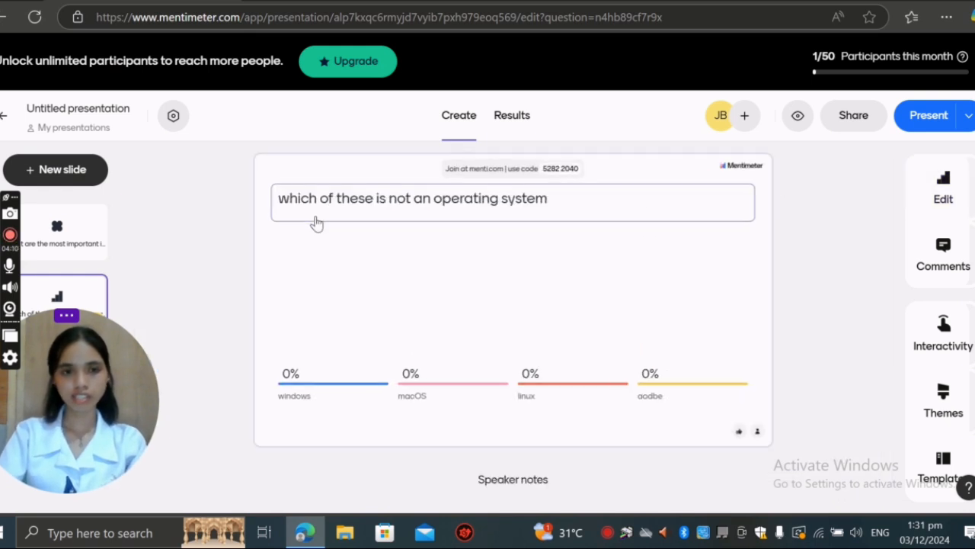
Add a Q&A slide with the question "how do you think cloud computing is changing the ict industry?"
drag(77, 383, 877, 380)
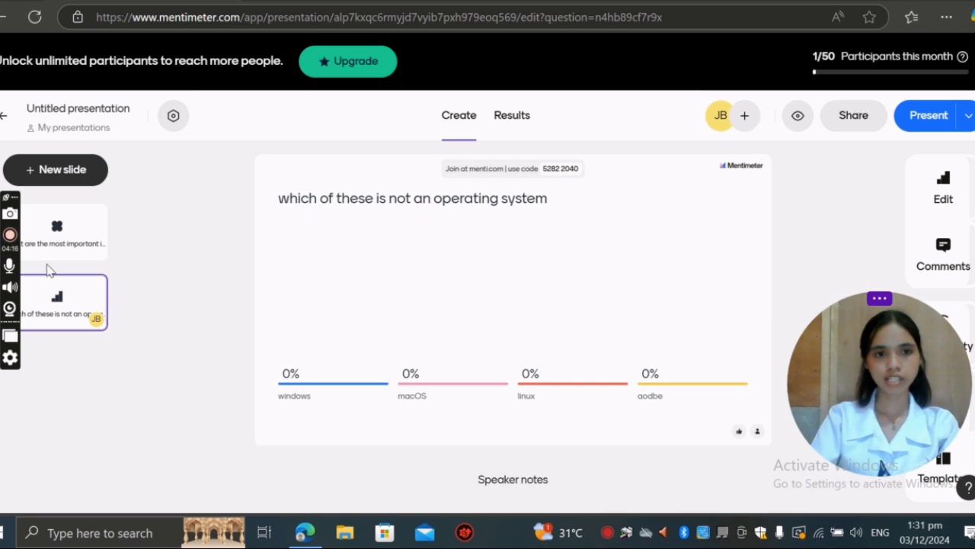
click(54, 173)
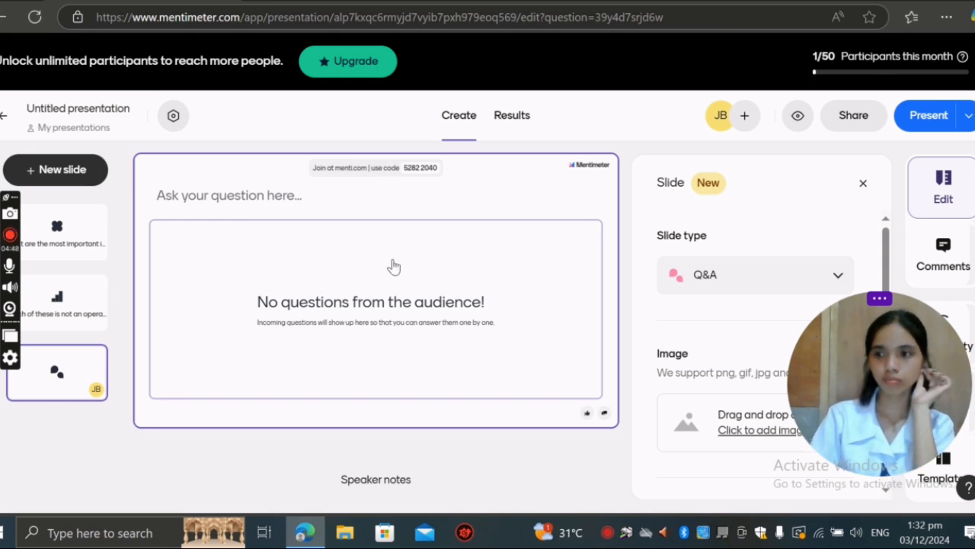
click(316, 196)
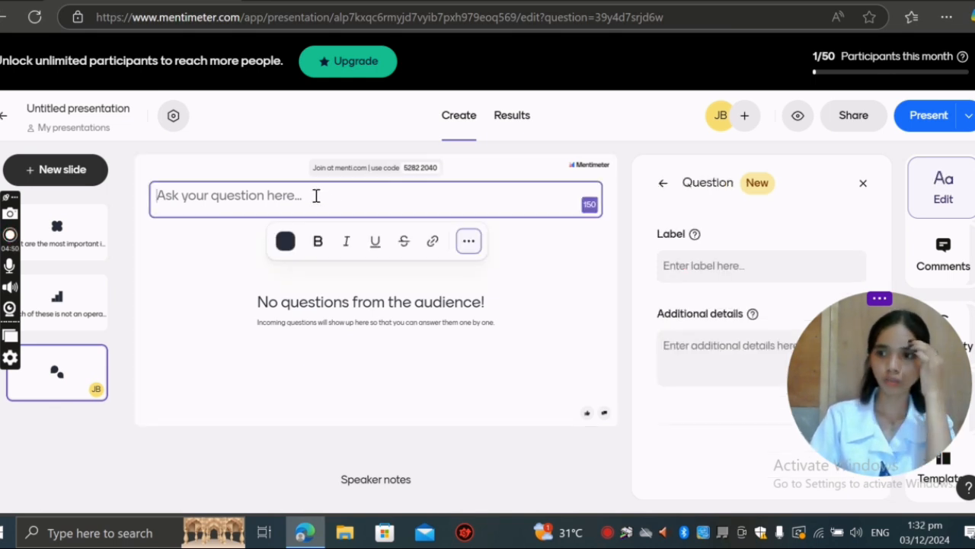
text(ho)
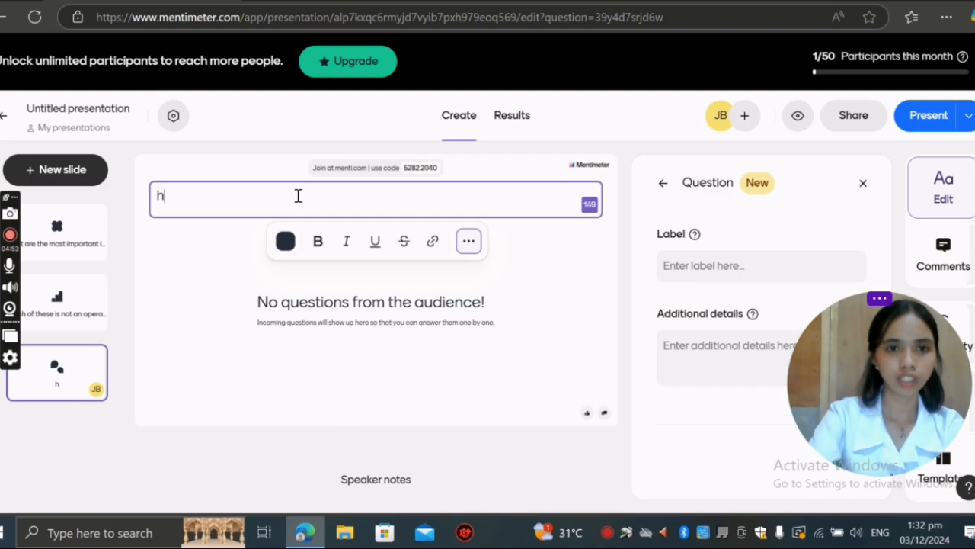
text(w do you think cloud computing is changing the ict industry?)
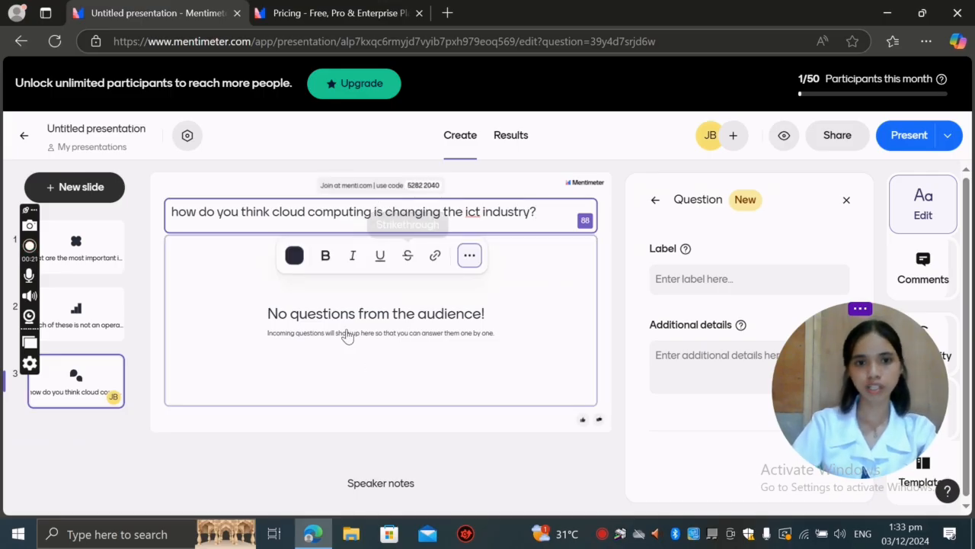
Open the Q&A slide's settings and review the options for asking questions, audience visibility and moderation
click(347, 335)
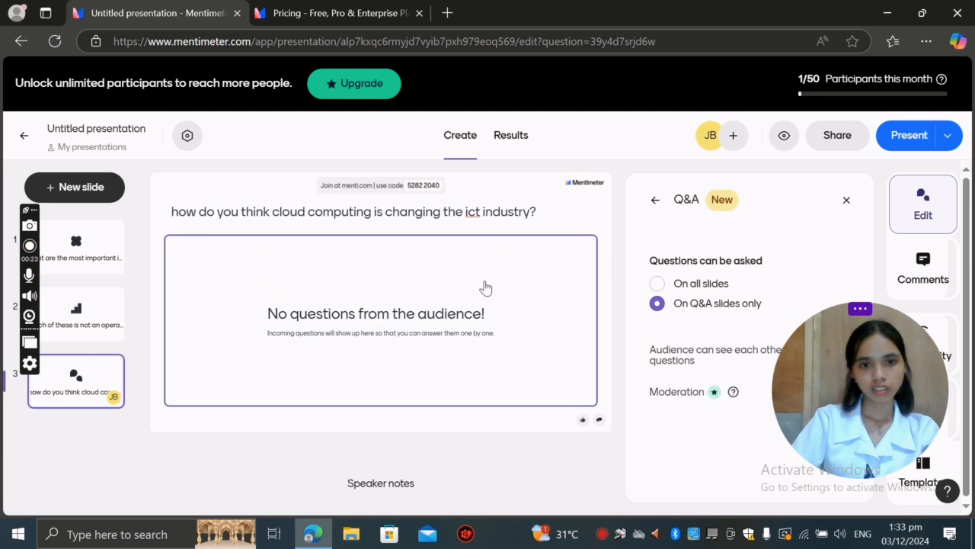
drag(858, 390, 221, 397)
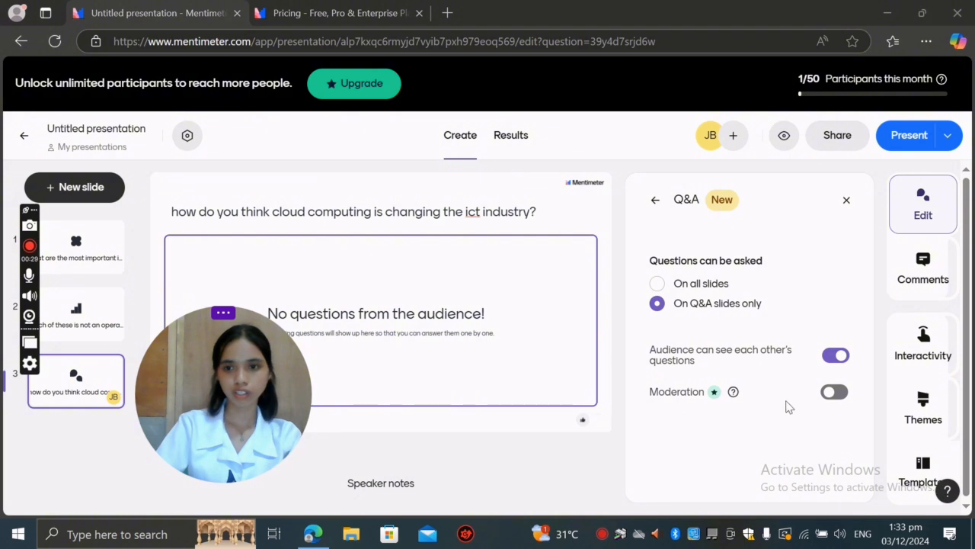
drag(175, 433, 706, 408)
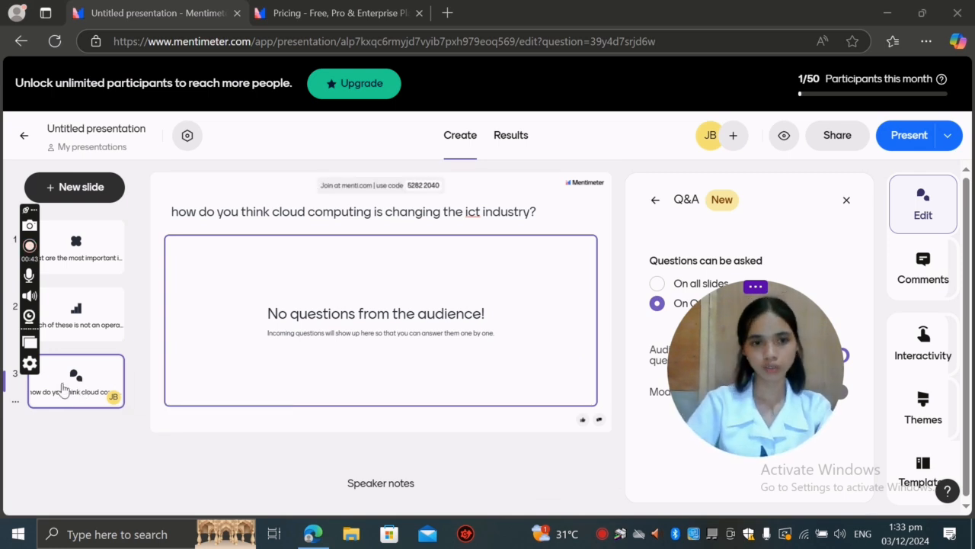
drag(768, 359, 89, 399)
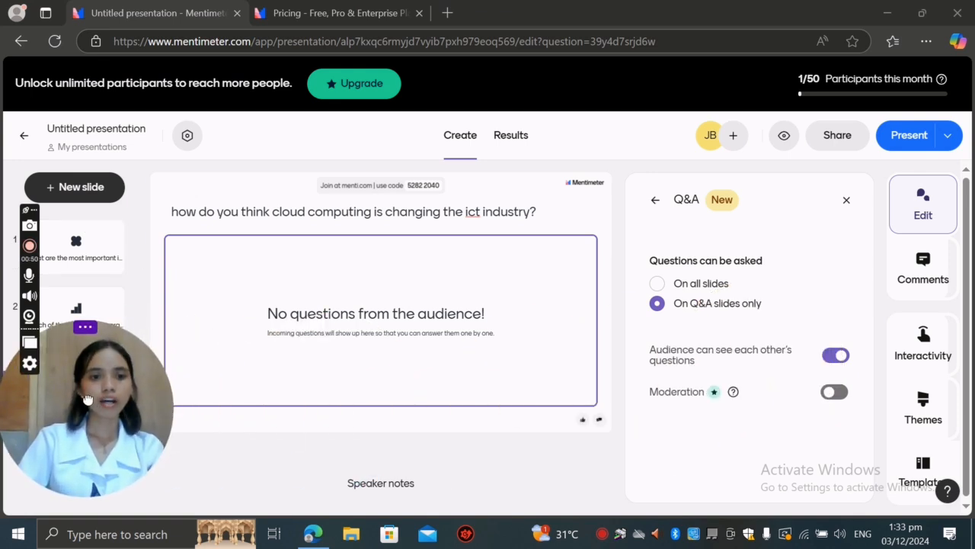
drag(89, 399, 97, 306)
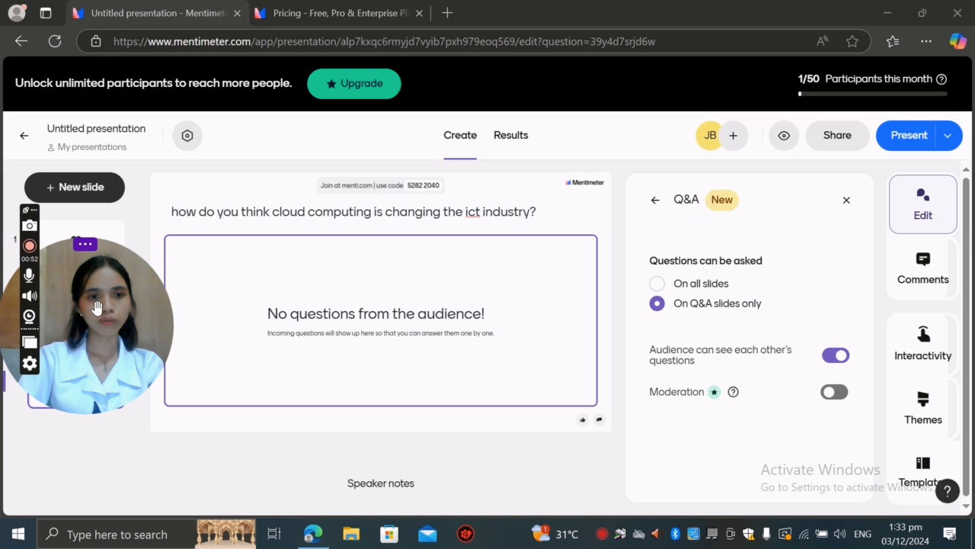
Rename the presentation as "ict quiz"
click(108, 134)
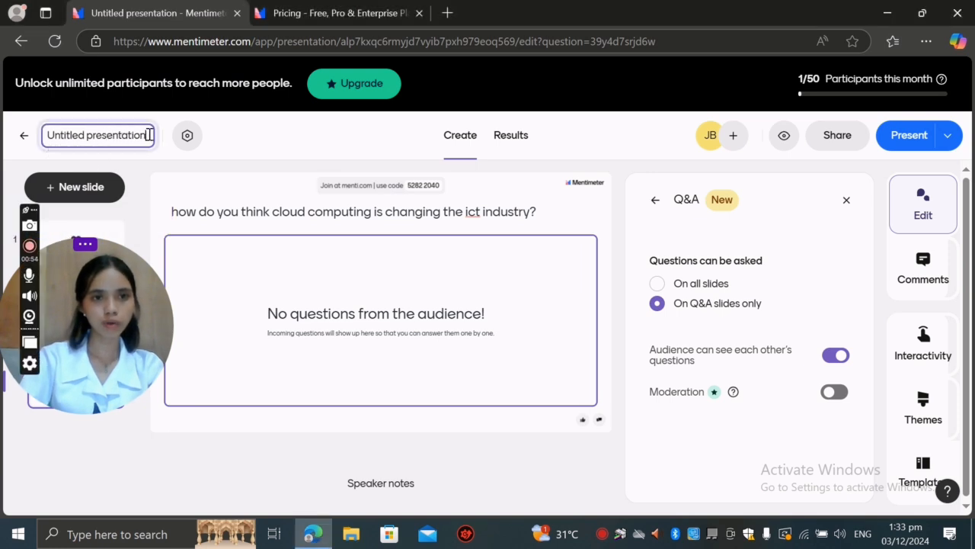
key(BackSpace)
key(BackSpace)
key(BackSpace)
key(BackSpace)
key(BackSpace)
key(BackSpace)
key(BackSpace)
key(BackSpace)
key(BackSpace)
key(BackSpace)
key(BackSpace)
key(BackSpace)
key(BackSpace)
key(BackSpace)
key(BackSpace)
key(BackSpace)
key(BackSpace)
key(BackSpace)
key(BackSpace)
key(BackSpace)
key(BackSpace)
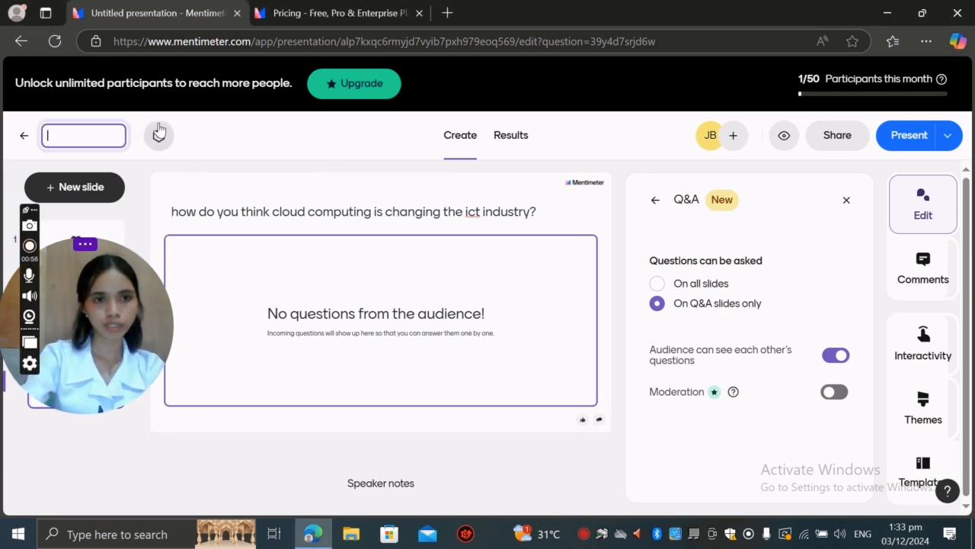
text(U)
key(BackSpace)
text(Ict quiz)
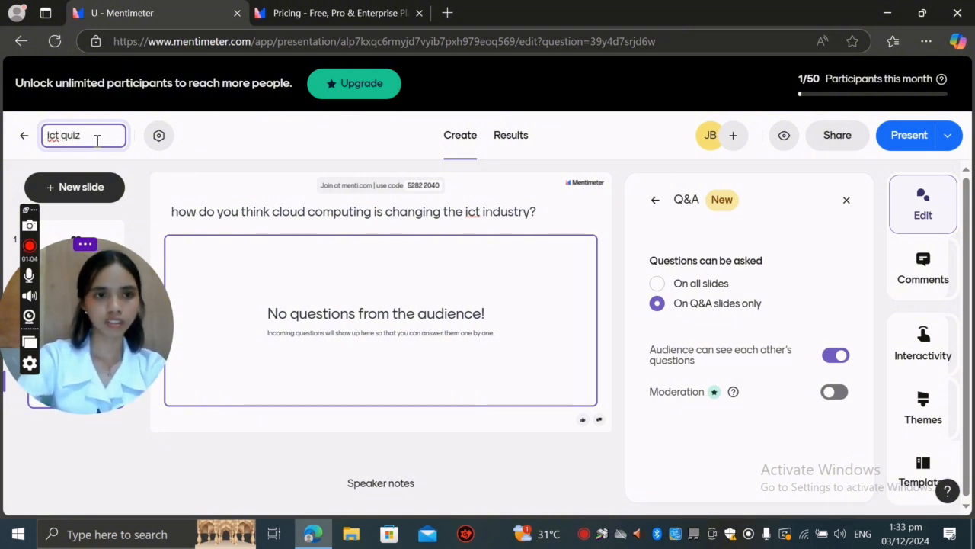
key(Return)
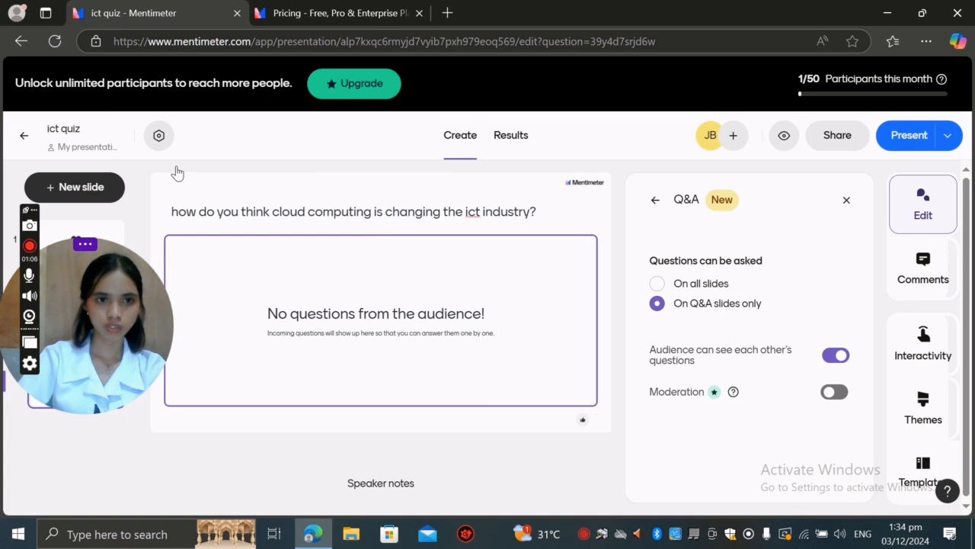
Review the presentation's Menti type, language and accessibility settings, then close them without changes
drag(105, 342, 89, 450)
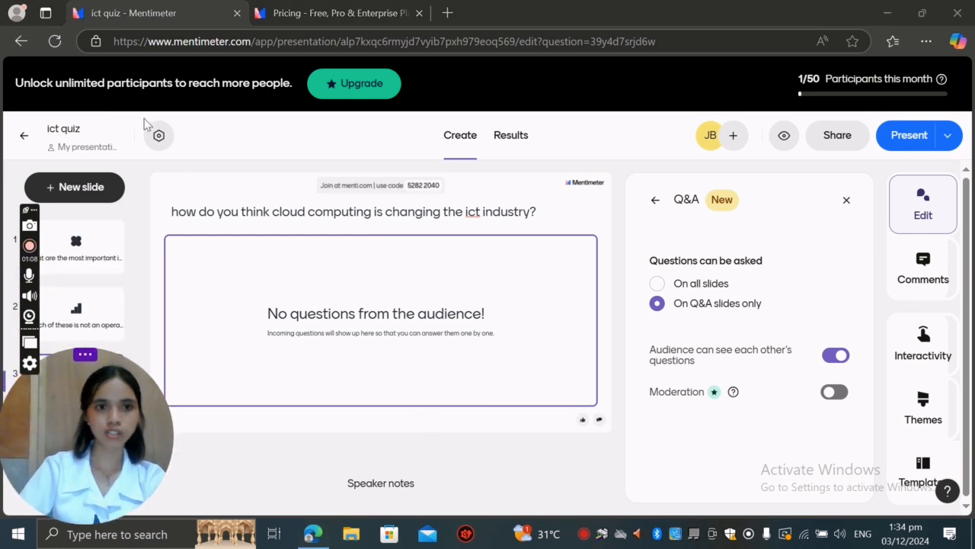
click(158, 135)
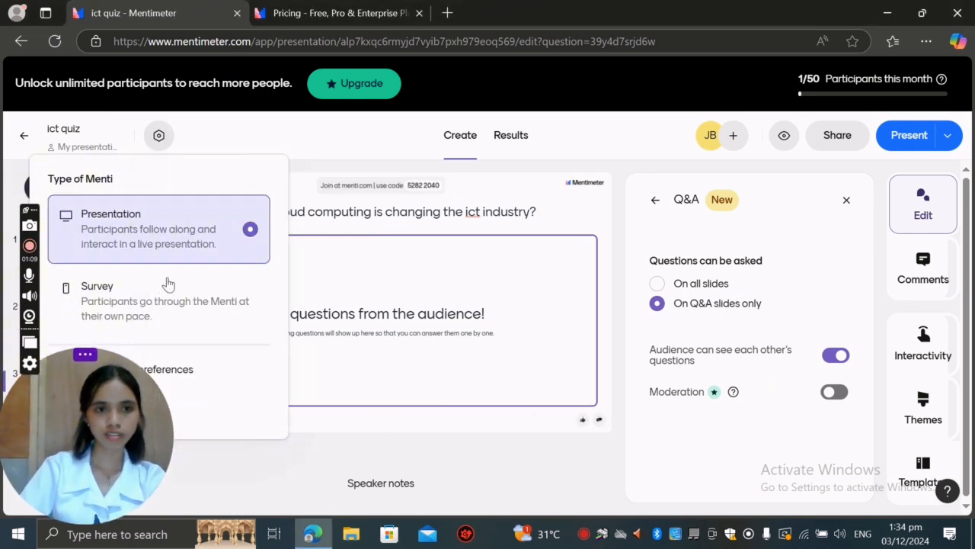
drag(114, 400, 770, 331)
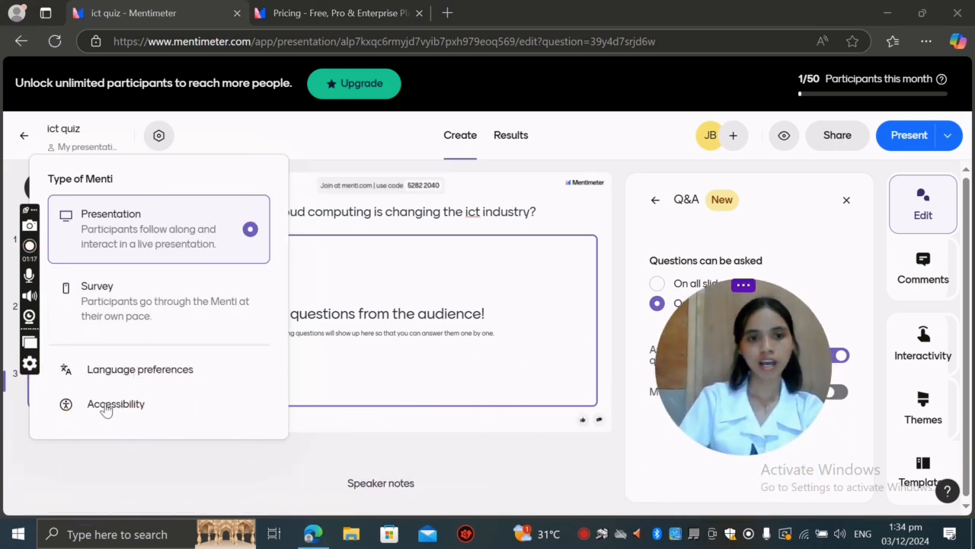
drag(736, 370, 79, 394)
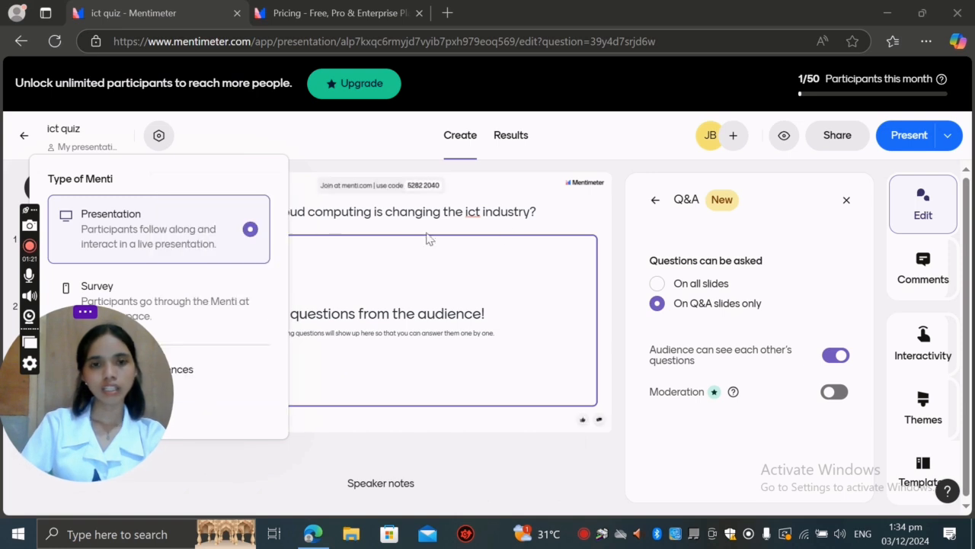
click(632, 225)
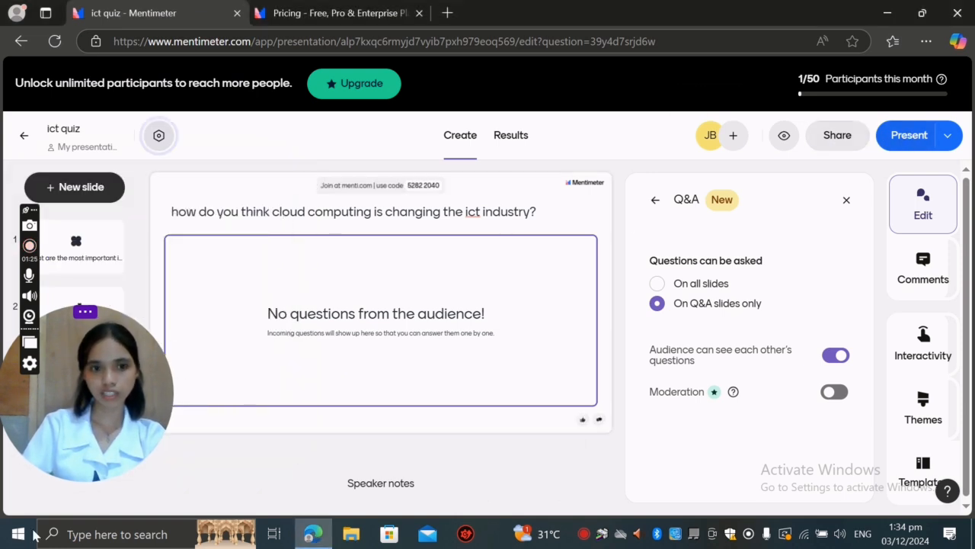
Browse the default themes and apply the Blue wave theme to the presentation
drag(105, 390, 393, 443)
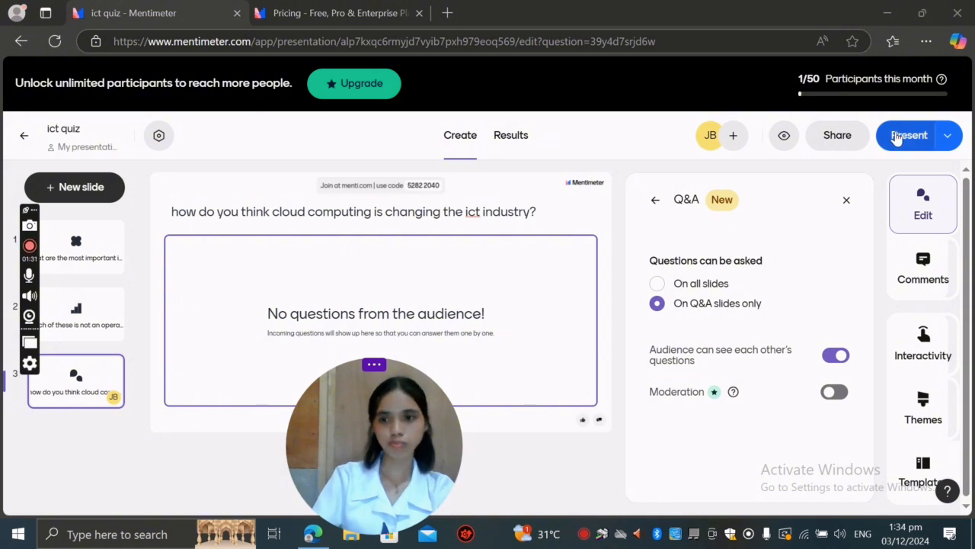
click(928, 407)
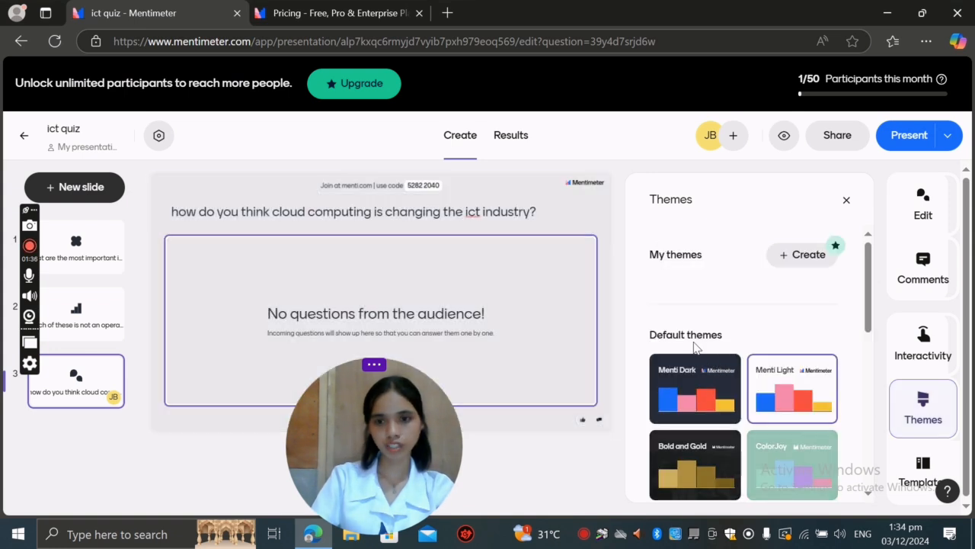
scroll(698, 328, down, 1)
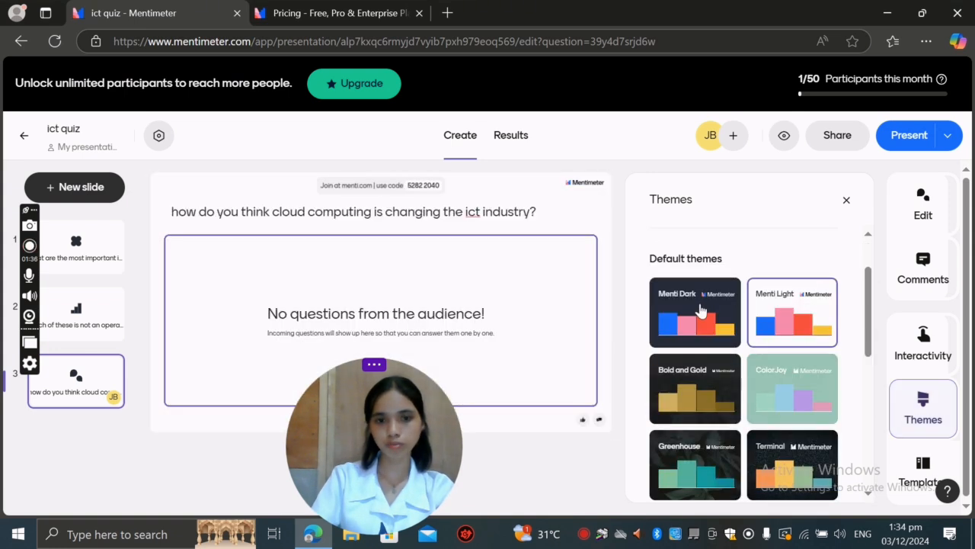
scroll(700, 309, down, 1)
scroll(747, 312, up, 3)
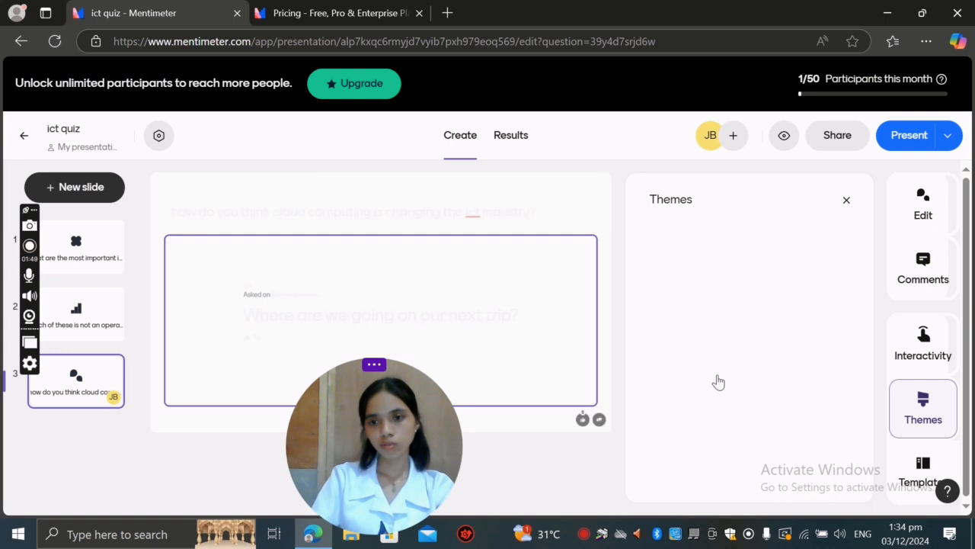
scroll(718, 382, down, 2)
scroll(787, 255, up, 2)
scroll(793, 291, down, 2)
scroll(760, 264, up, 1)
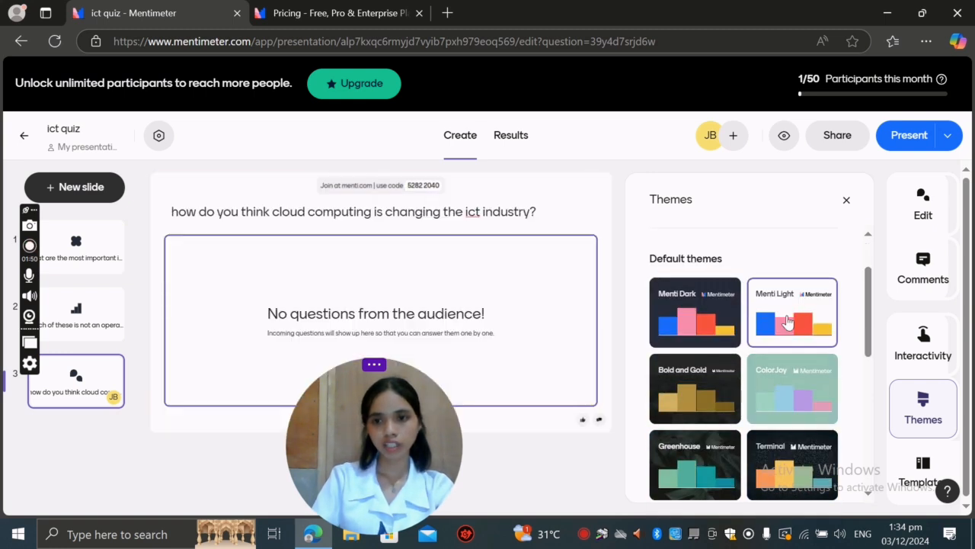
scroll(788, 320, down, 4)
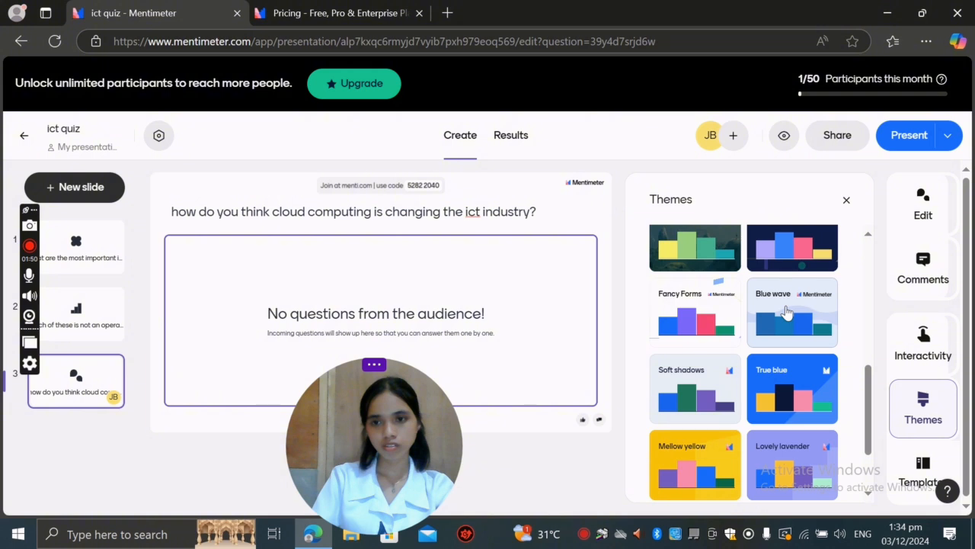
click(786, 310)
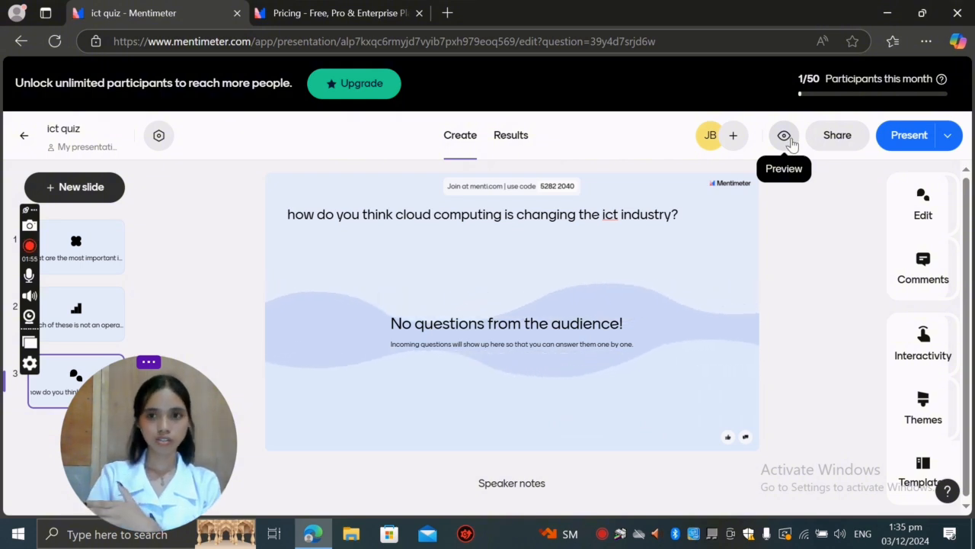
Preview the presentation's presenter and audience screens, and toggle the display of test responses
click(785, 137)
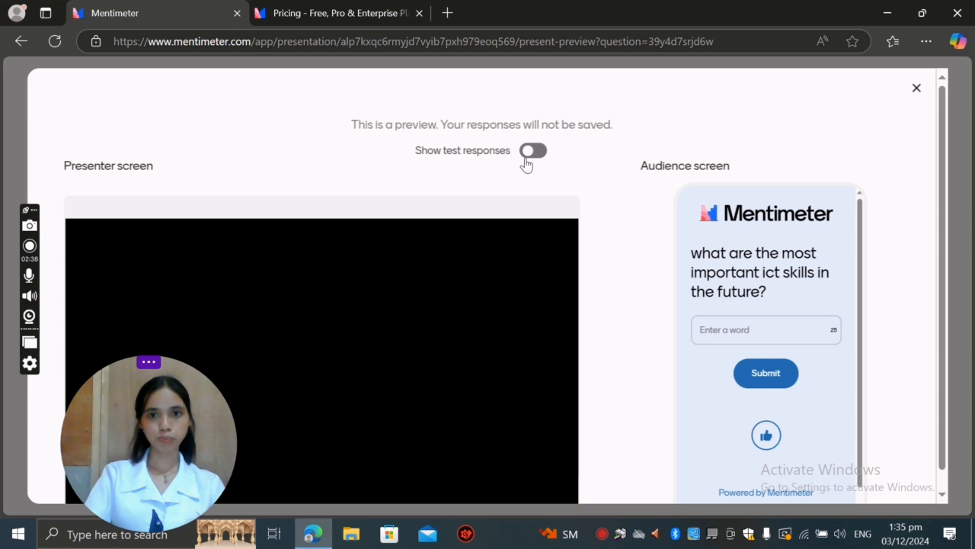
click(527, 156)
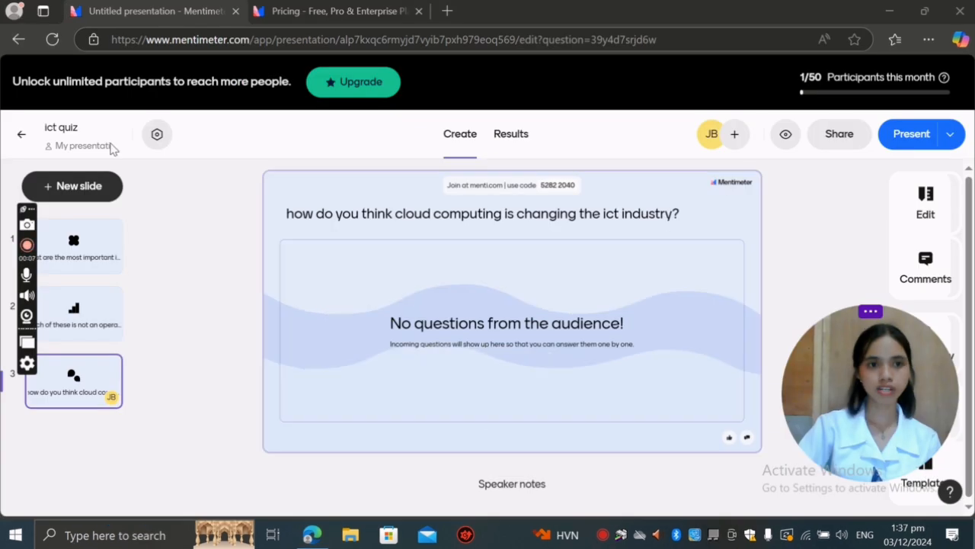
View the word cloud, multiple choice and Q&A slides one after another in the editor
click(83, 270)
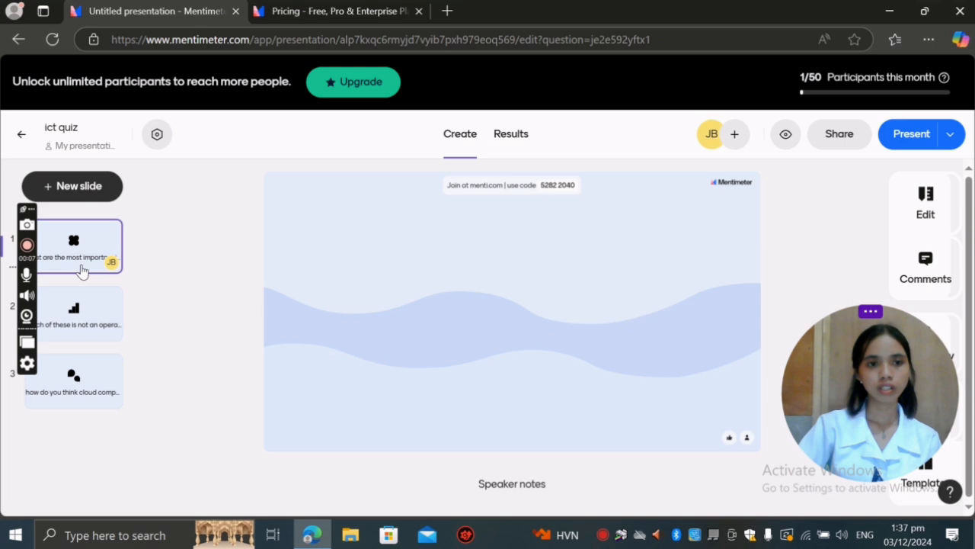
click(88, 312)
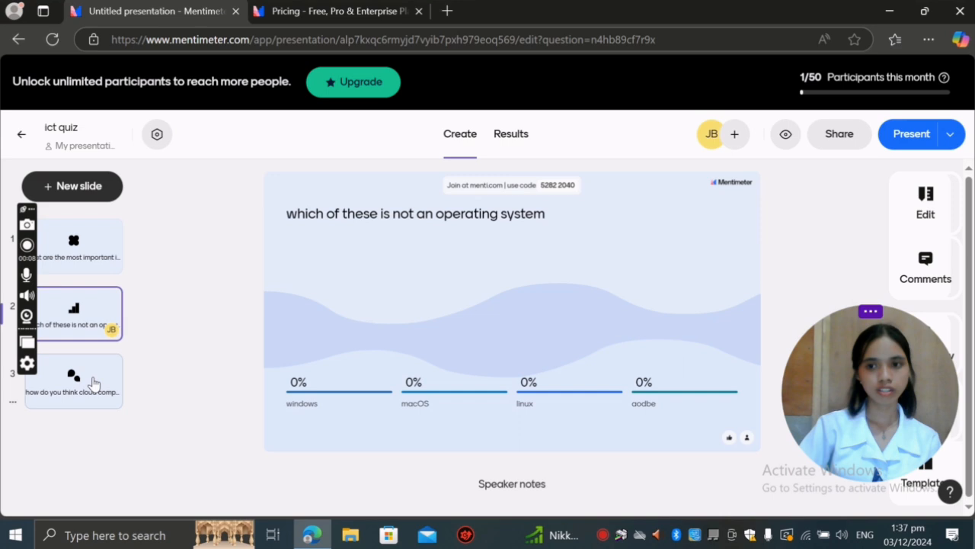
click(93, 382)
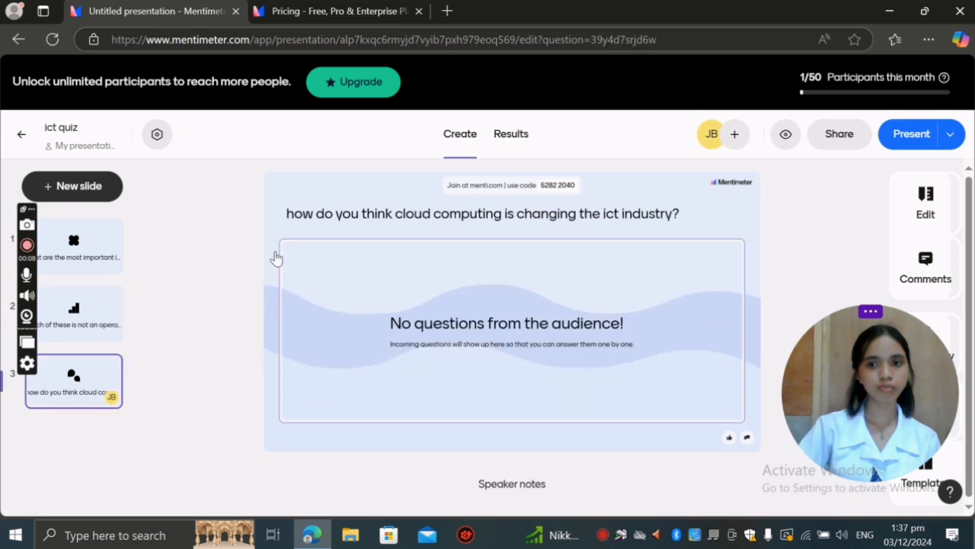
Review the interactive question, content and integration types available for a new slide without adding one
click(79, 186)
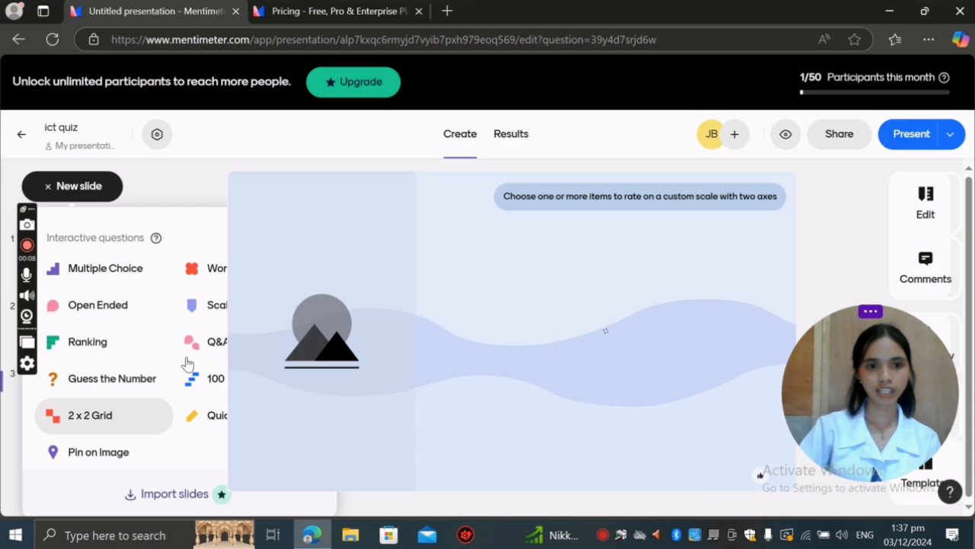
scroll(190, 361, down, 5)
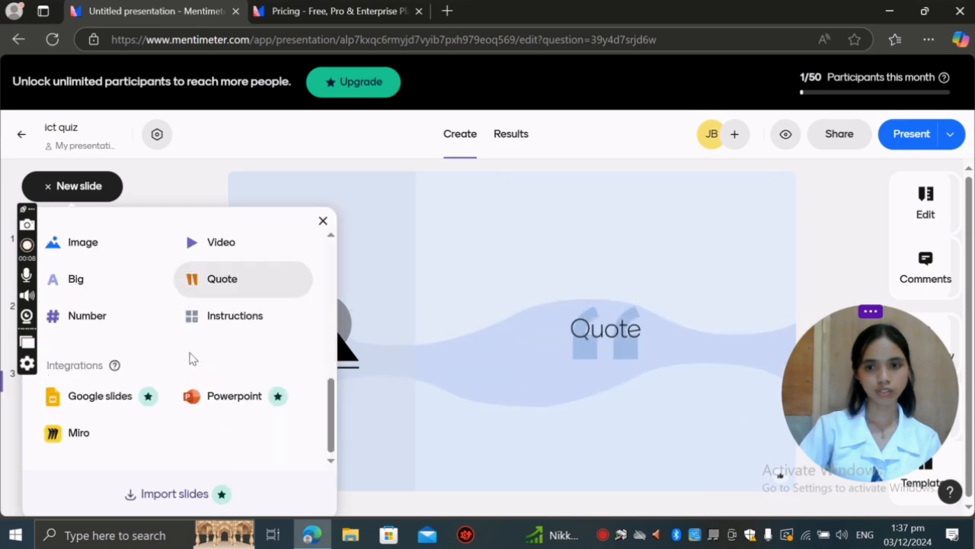
scroll(192, 359, up, 5)
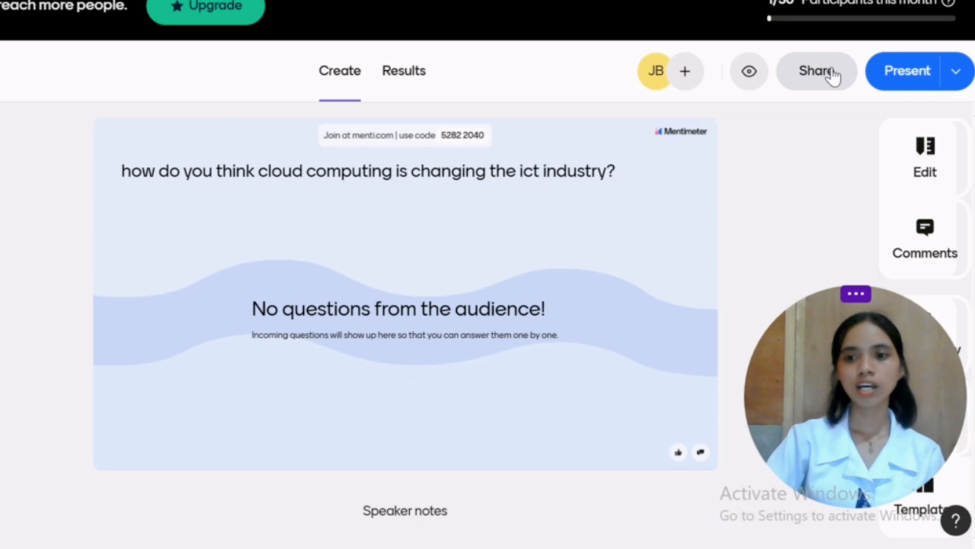
Review the sharing options for participation, link, QR code and access code expiration, then close them
click(817, 71)
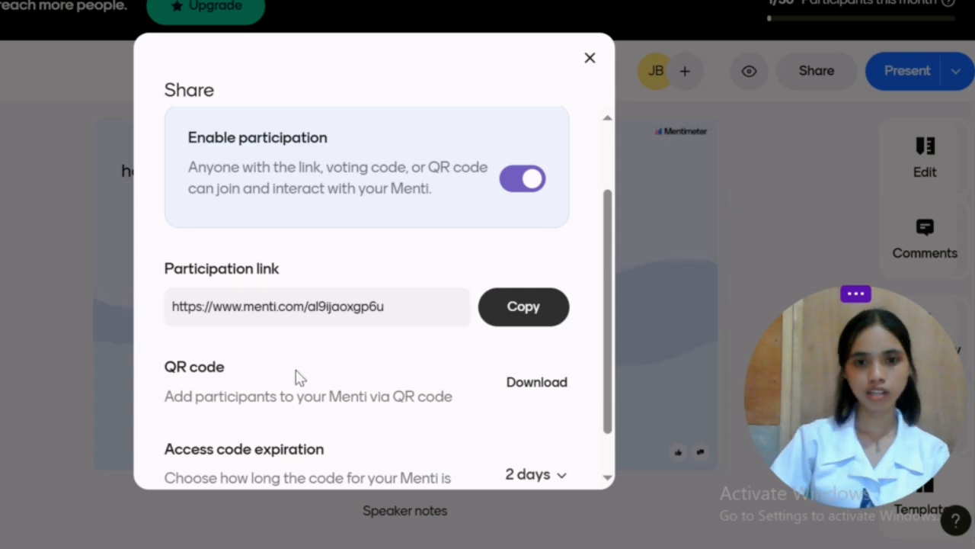
scroll(297, 377, down, 1)
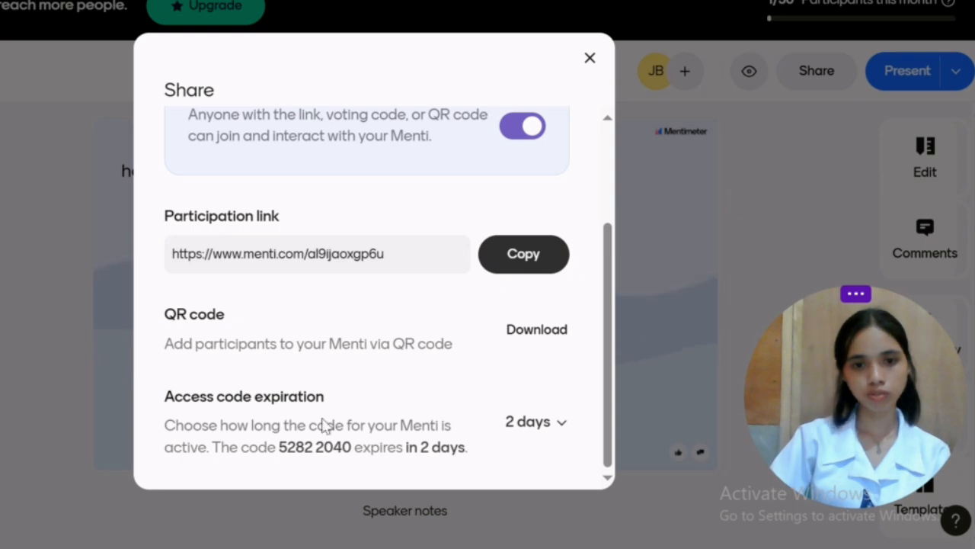
click(592, 60)
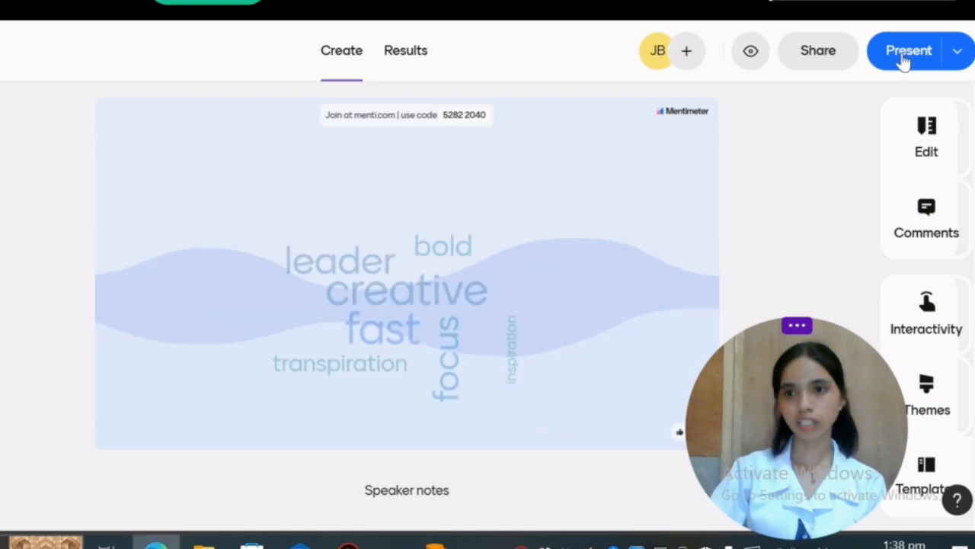
Present the quiz from the word cloud slide and advance through the multiple choice slide to the Q&A slide
click(909, 50)
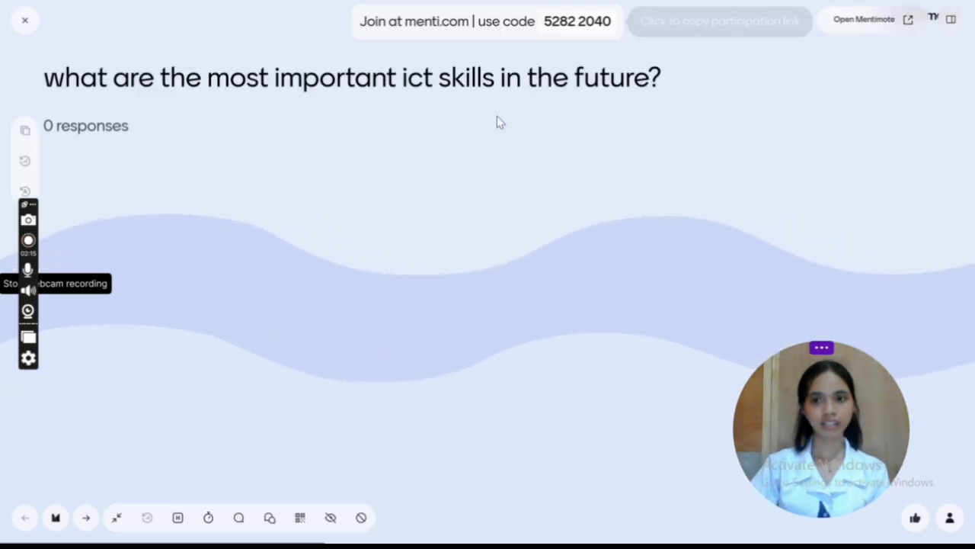
click(81, 518)
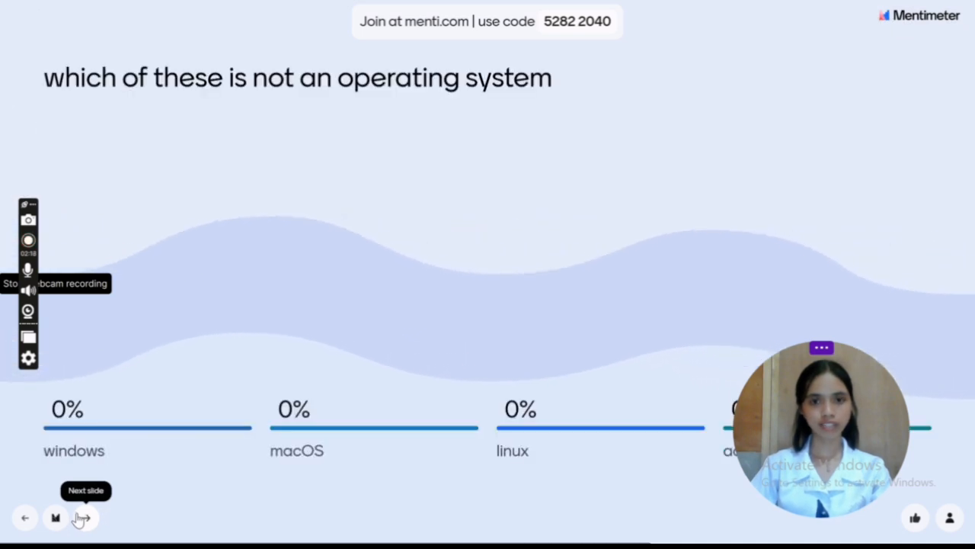
click(81, 518)
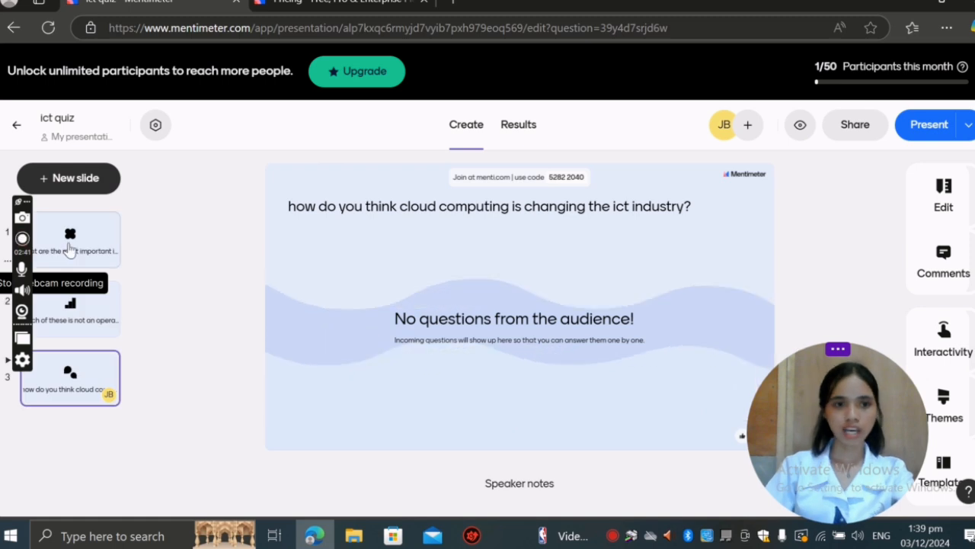
Show the slide "which of these is not an operating system" and view the available ways to present
click(70, 305)
click(967, 125)
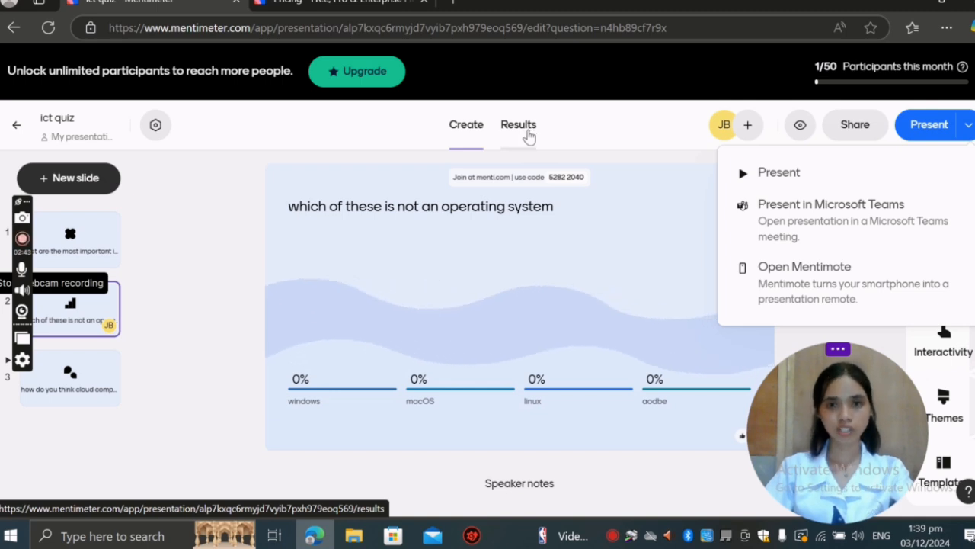
Review the quiz results, examining the response summary, data exports, participation, leaderboard and upvotes sections, then return to slide editing
click(528, 135)
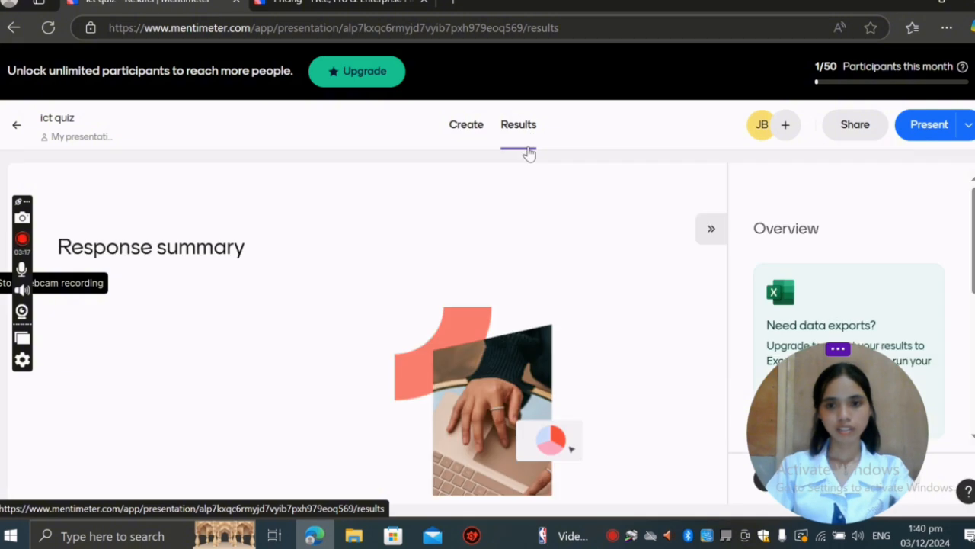
drag(837, 412, 82, 396)
scroll(388, 279, down, 2)
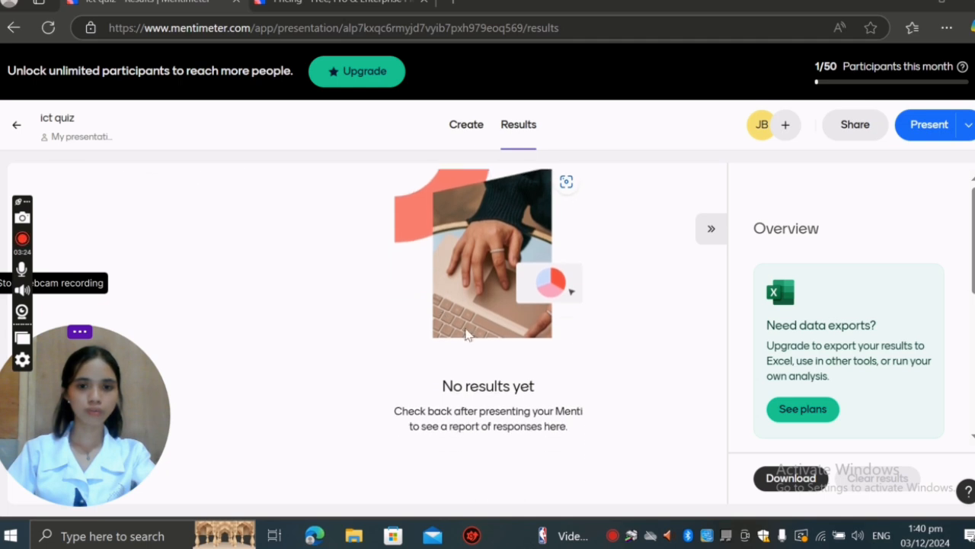
scroll(536, 295, up, 2)
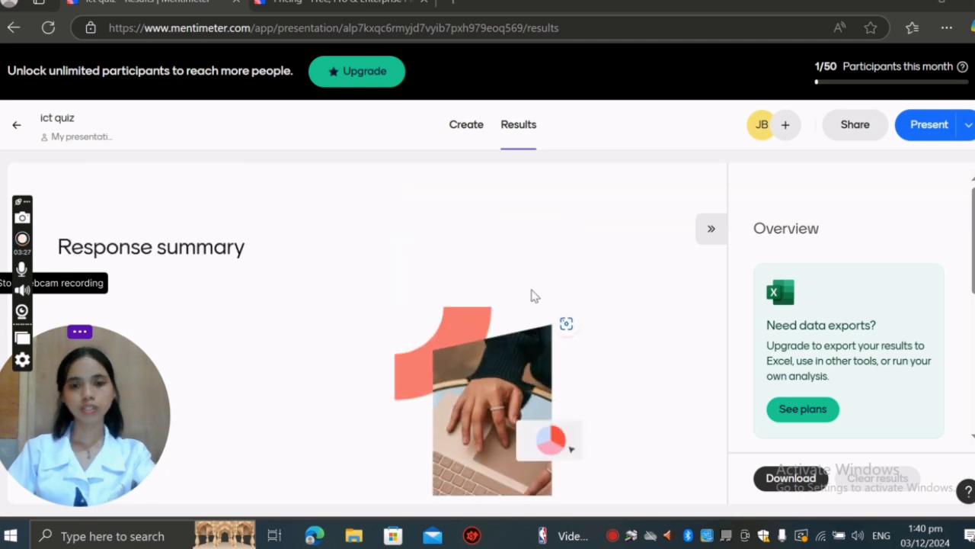
scroll(535, 296, down, 2)
scroll(831, 299, down, 1)
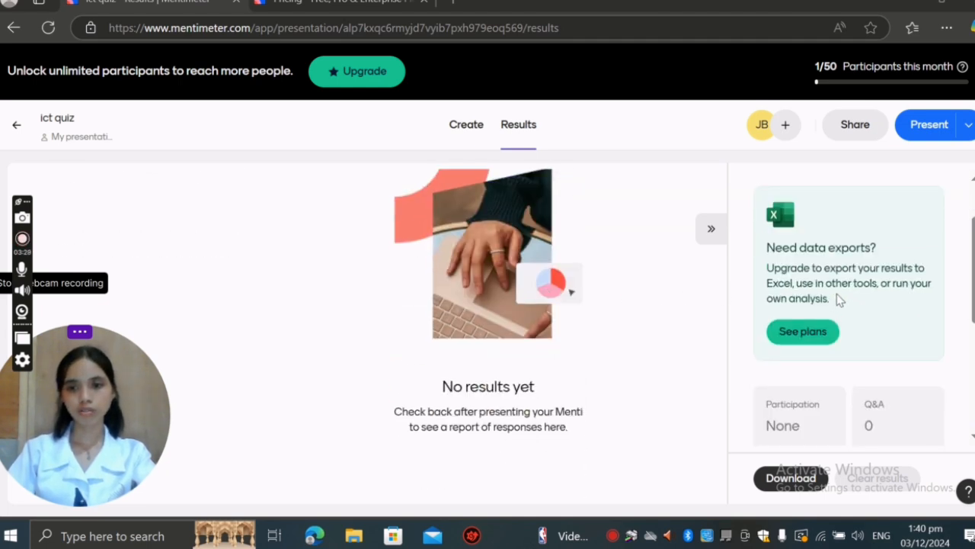
scroll(839, 300, down, 3)
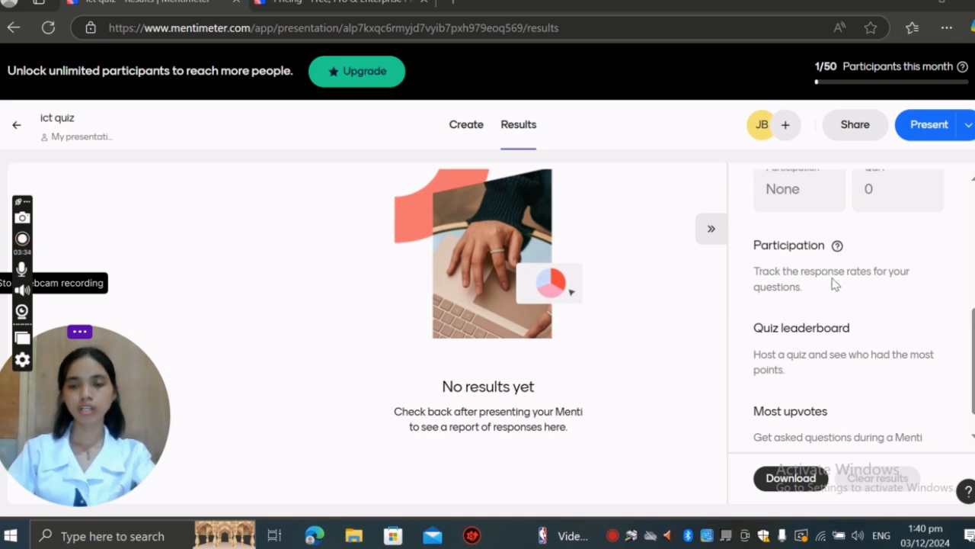
scroll(832, 283, down, 1)
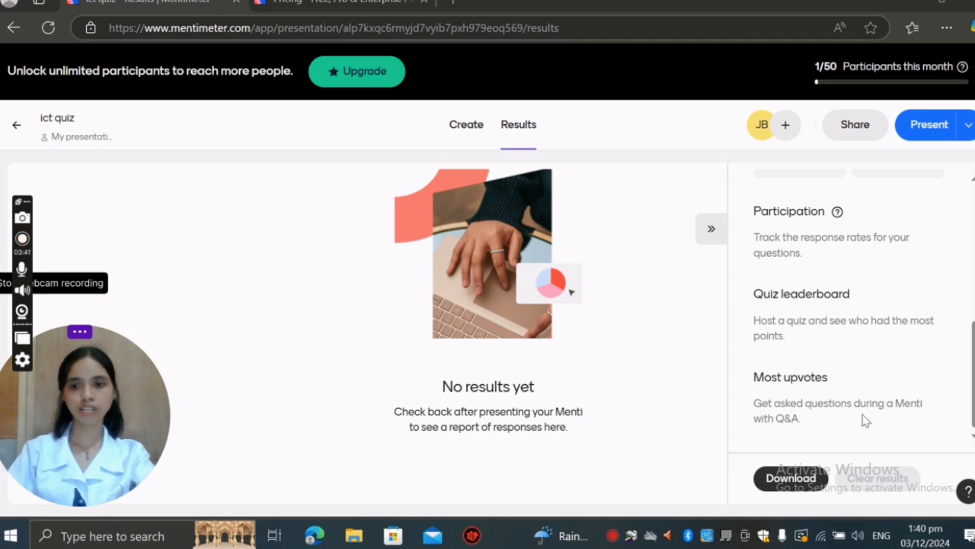
scroll(882, 415, up, 5)
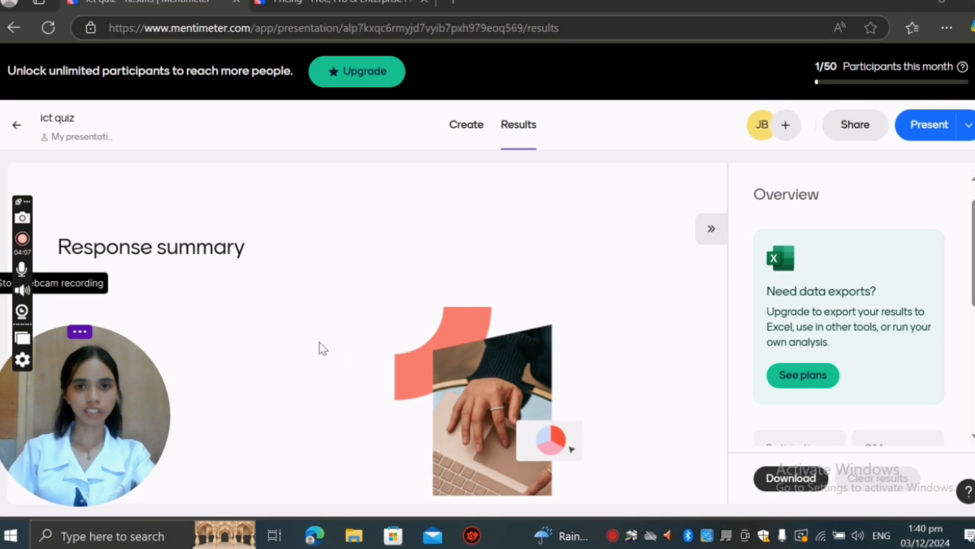
click(467, 124)
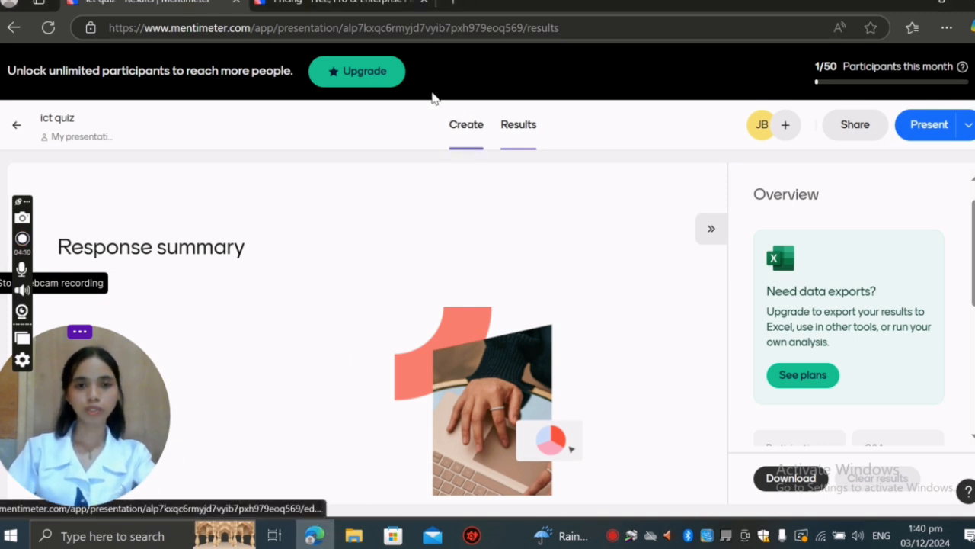